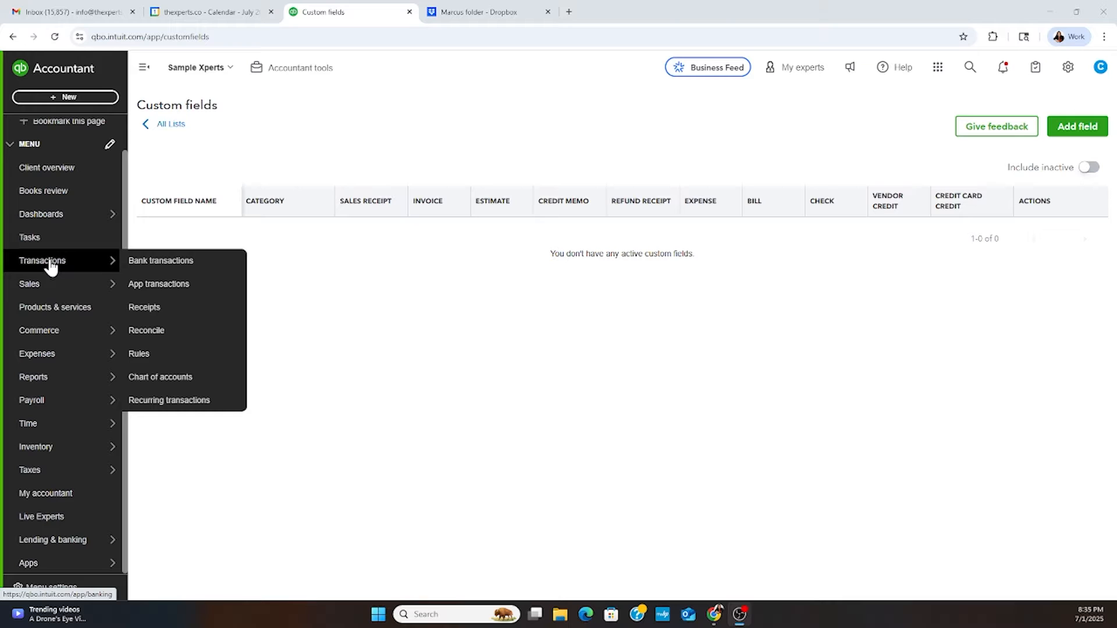
- Open the bank transactions page and look through the pending American Express transactions
click(151, 265)
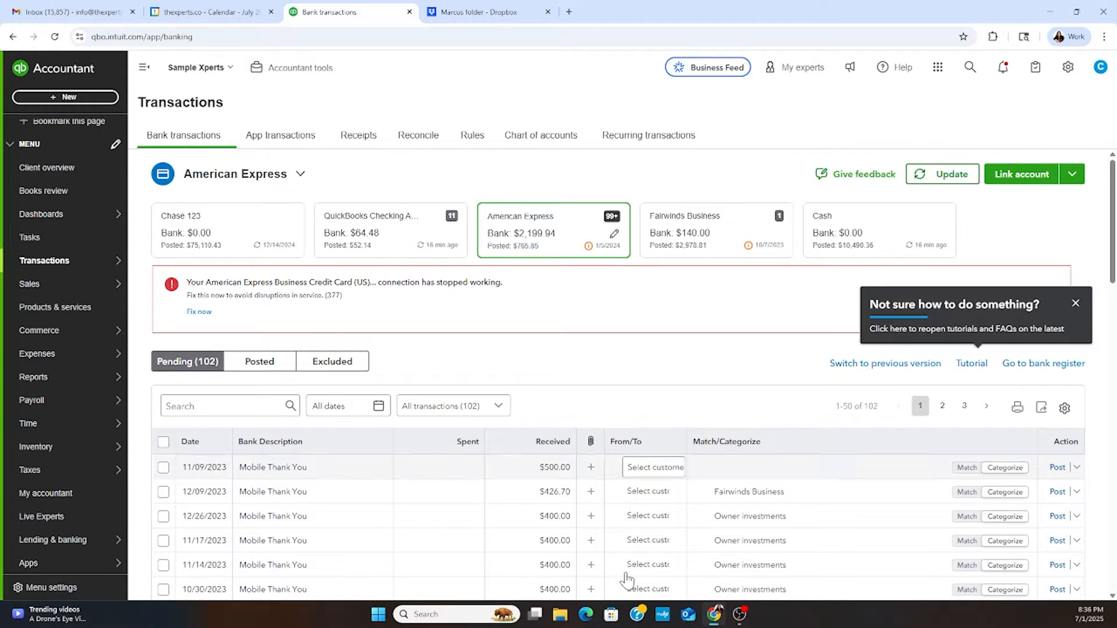
scroll(692, 440, down, 3)
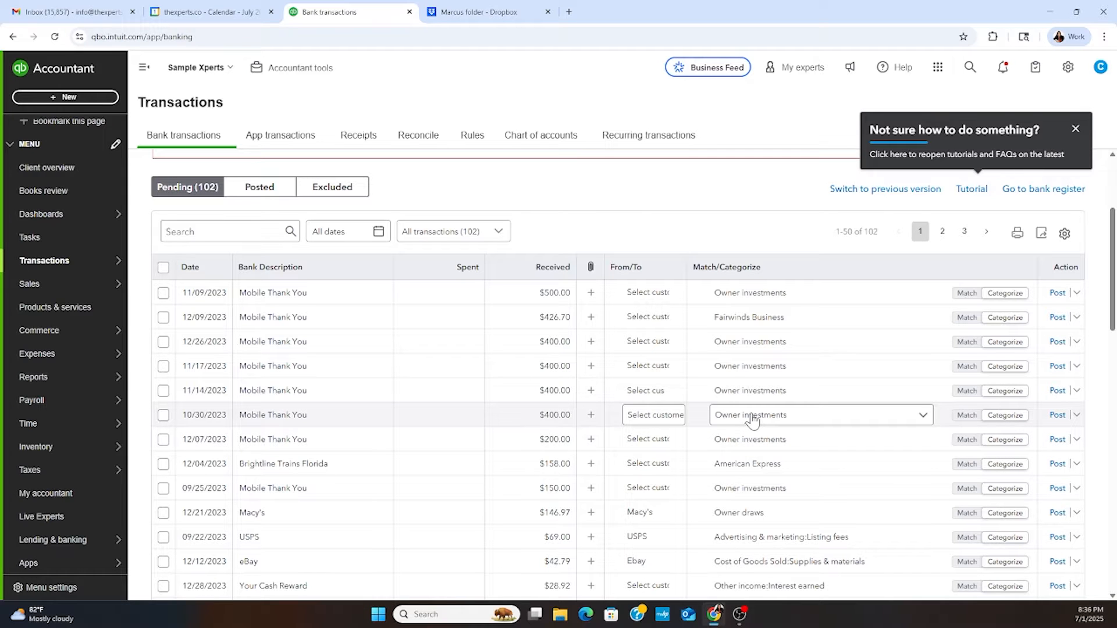
scroll(752, 416, down, 1)
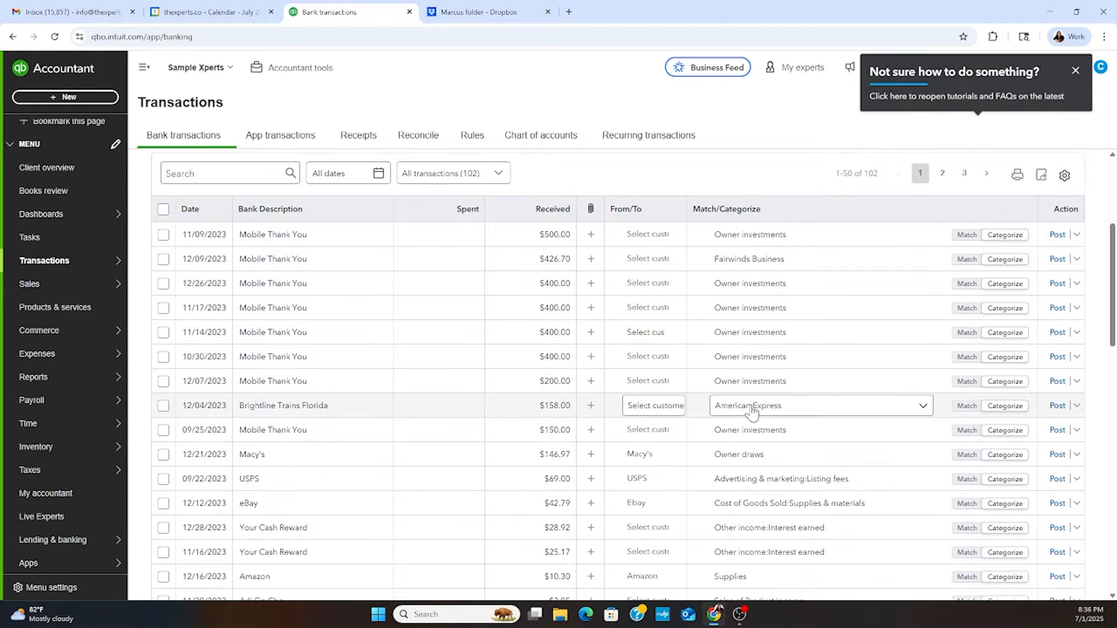
scroll(752, 411, up, 2)
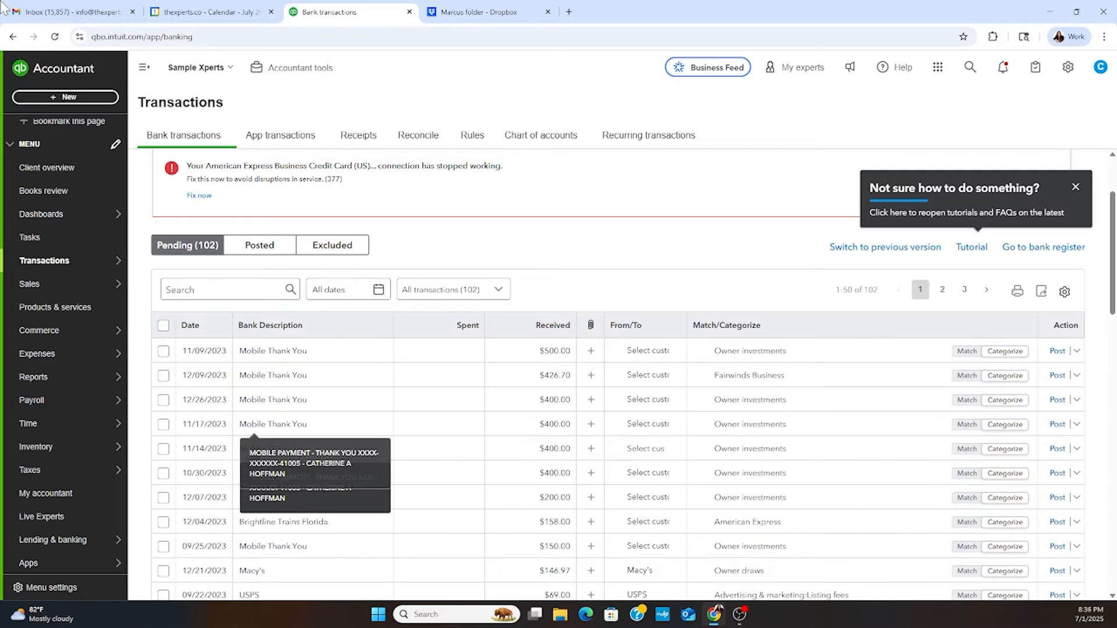
- View the list of record types that can be newly created for customers, vendors, team and other
click(50, 99)
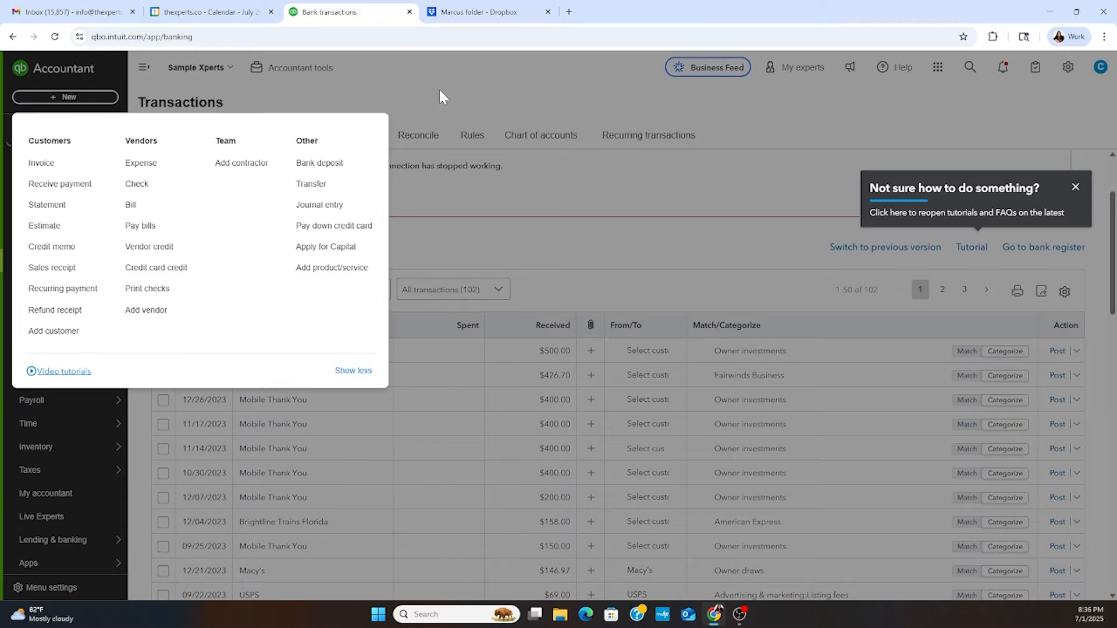
click(439, 102)
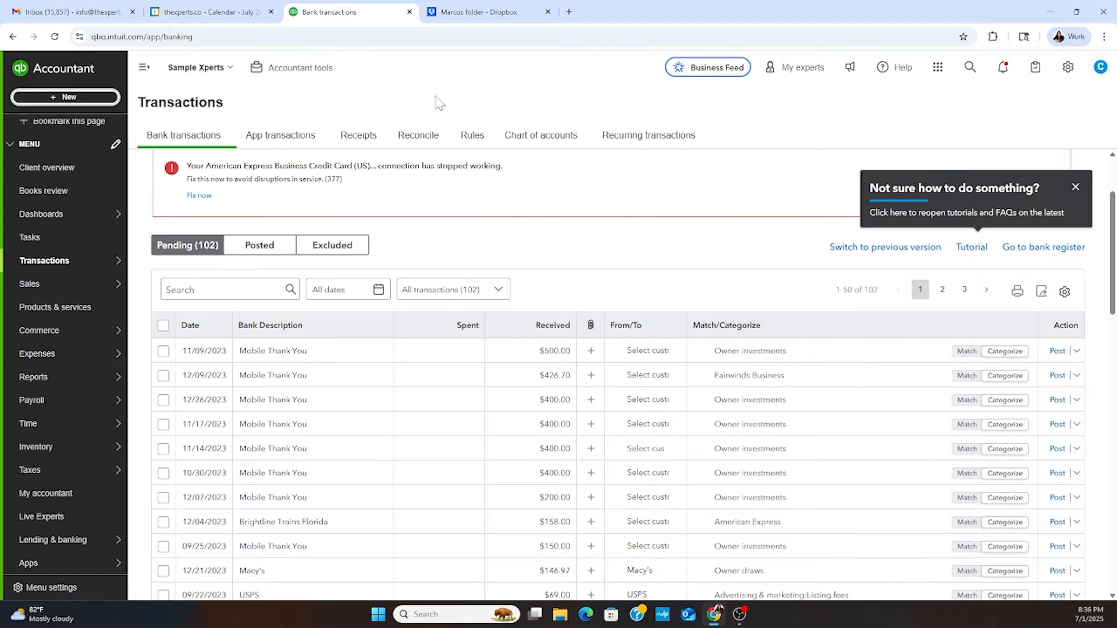
- Look for records matching the 12/09/2023 Mobile Thank You transaction of $426.70, and leave the match search without matching
click(965, 378)
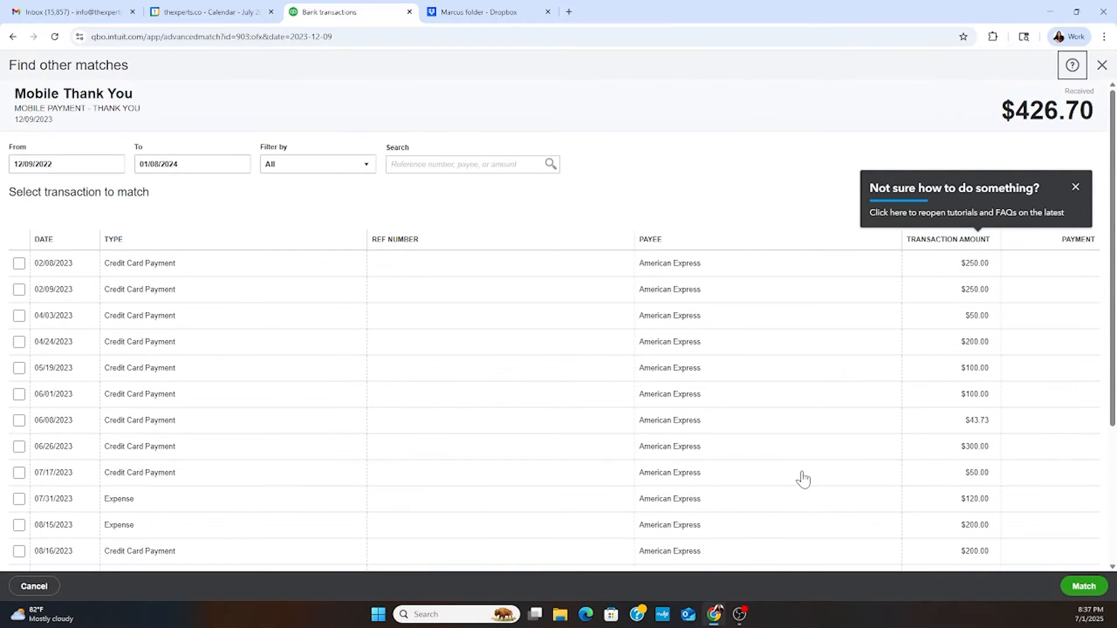
scroll(768, 435, down, 3)
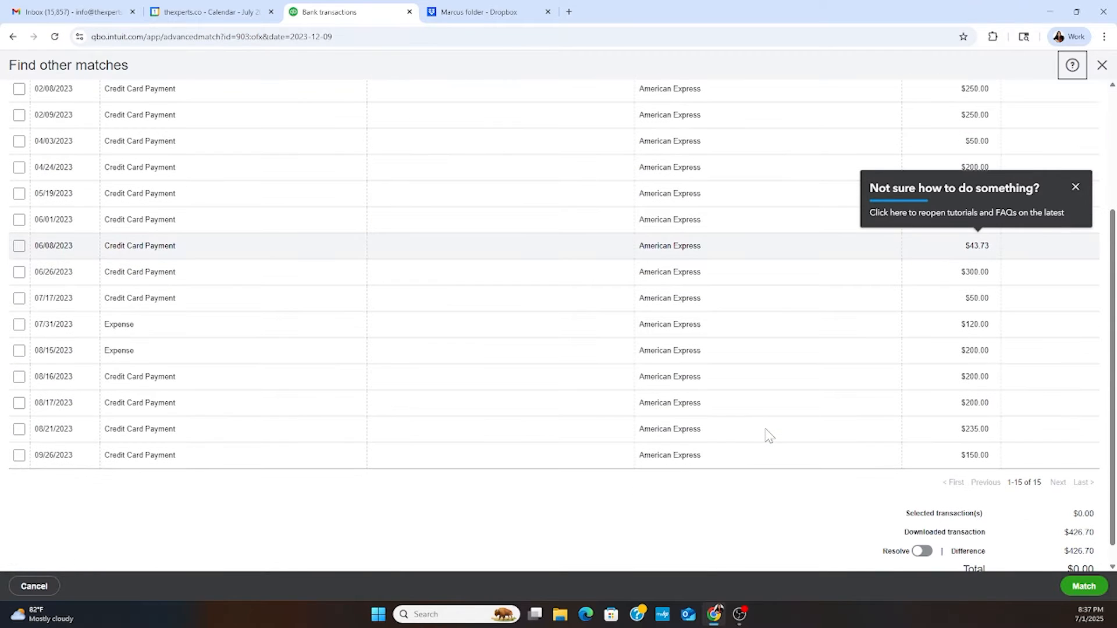
scroll(764, 430, up, 3)
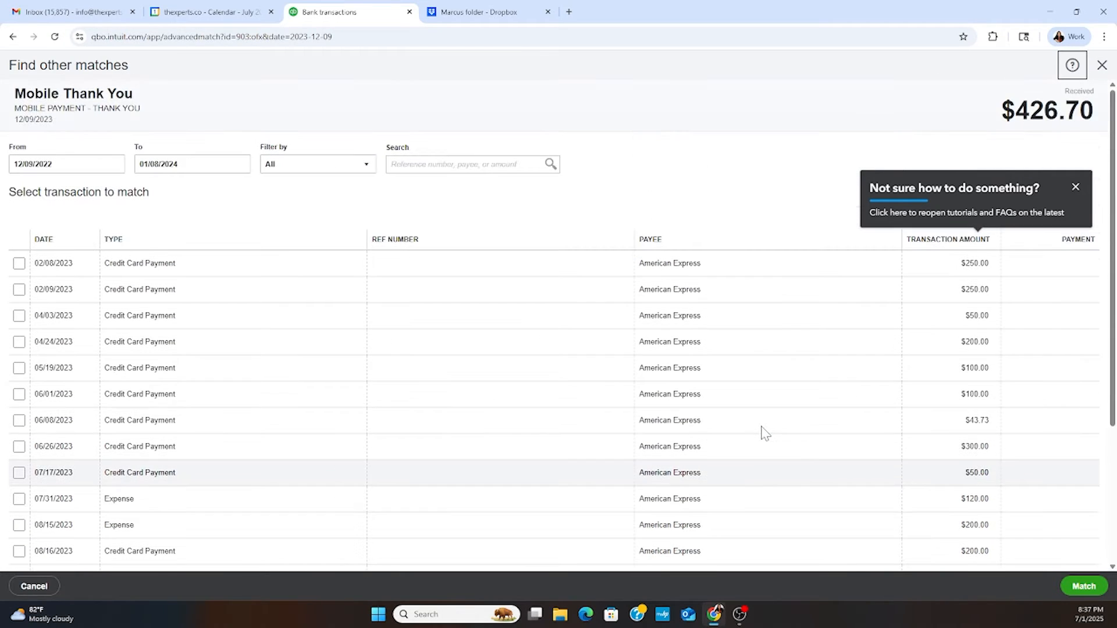
scroll(757, 430, down, 3)
scroll(750, 429, up, 4)
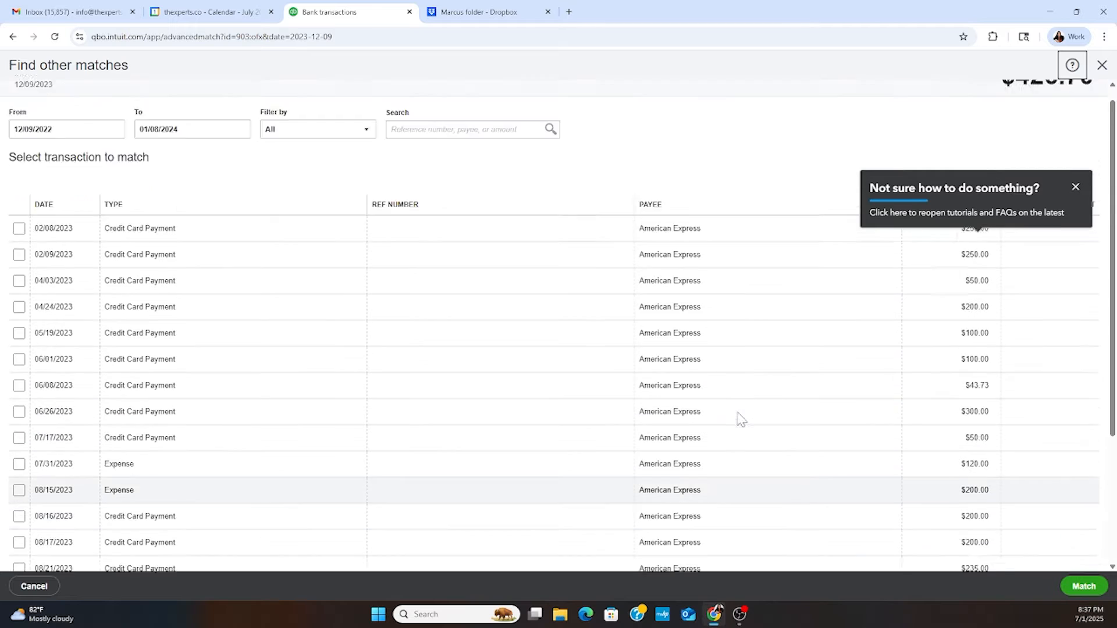
click(1102, 64)
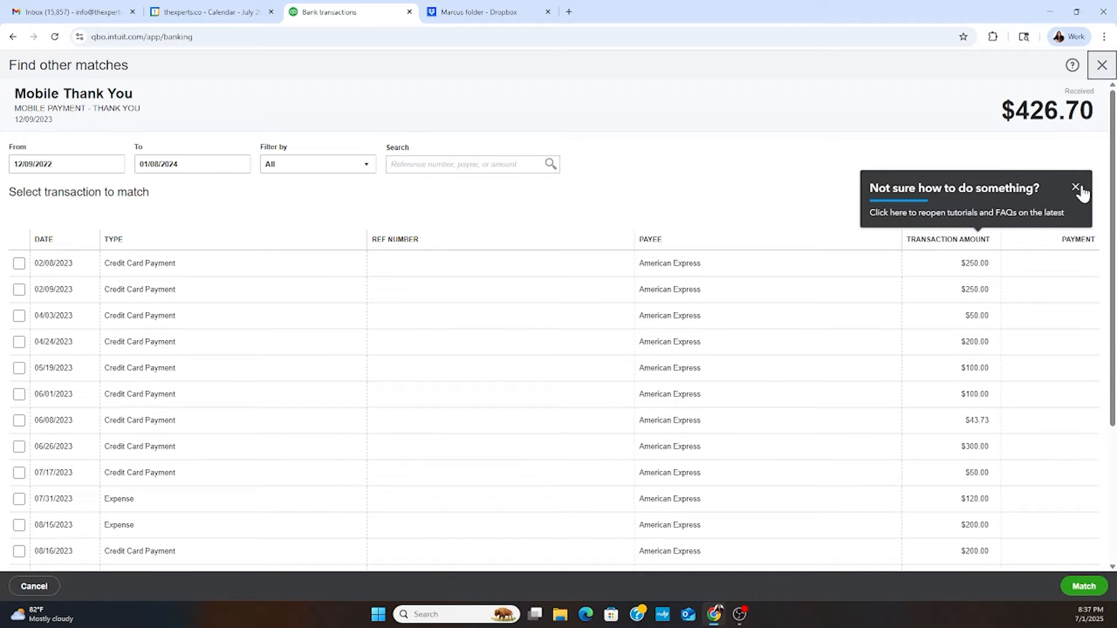
click(1109, 73)
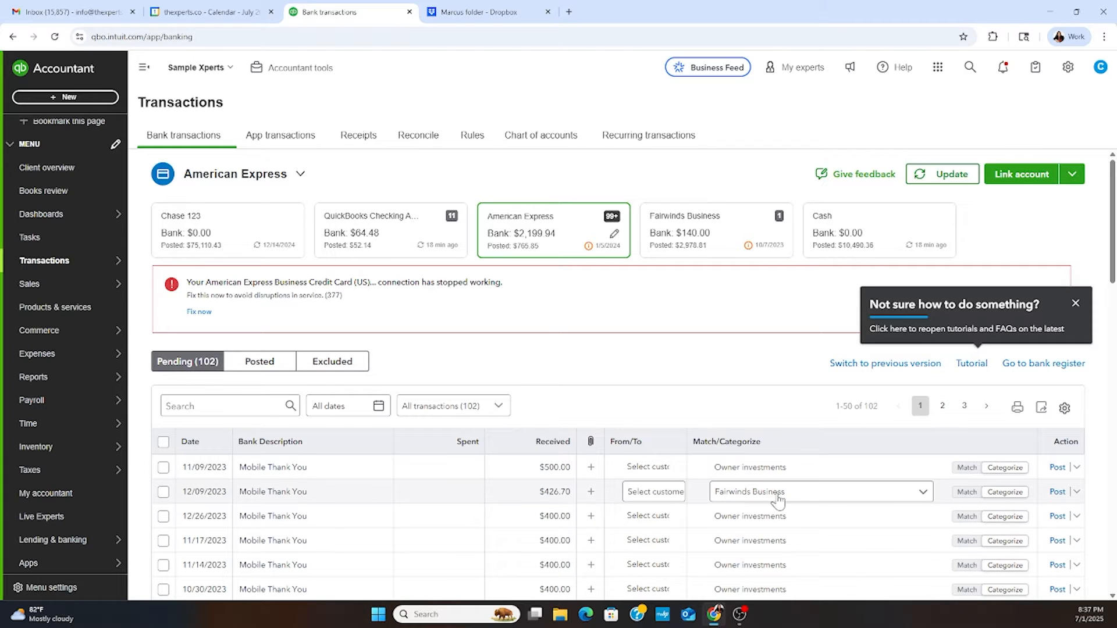
- Categorize the 12/09/2023 Mobile Thank You transaction of $426.70 as Sales, post it and dismiss the feature notice
click(799, 494)
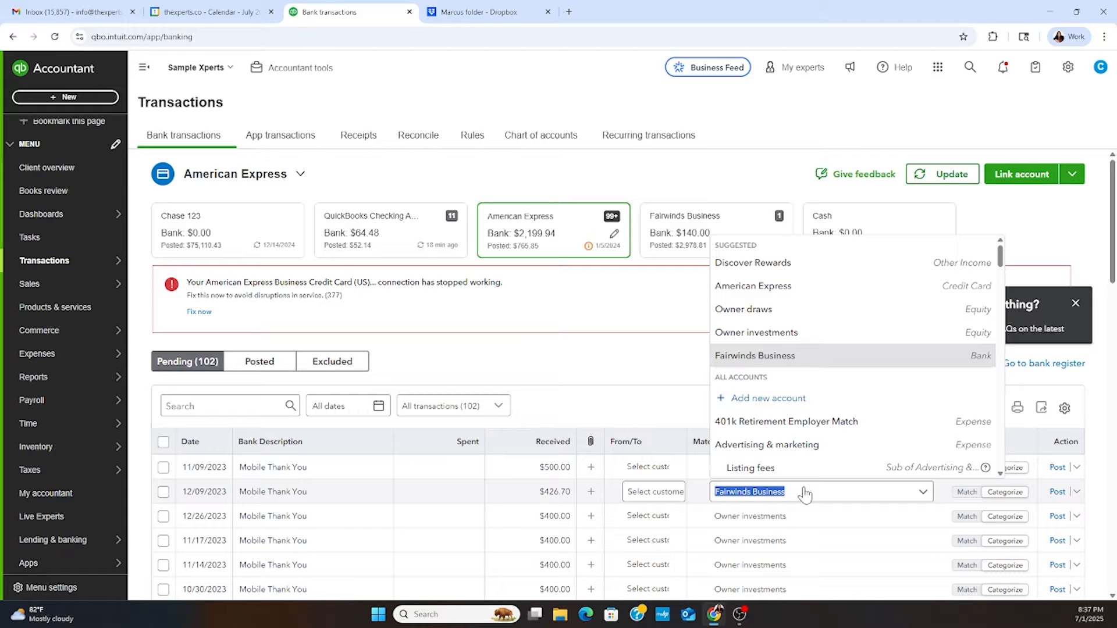
text(sales)
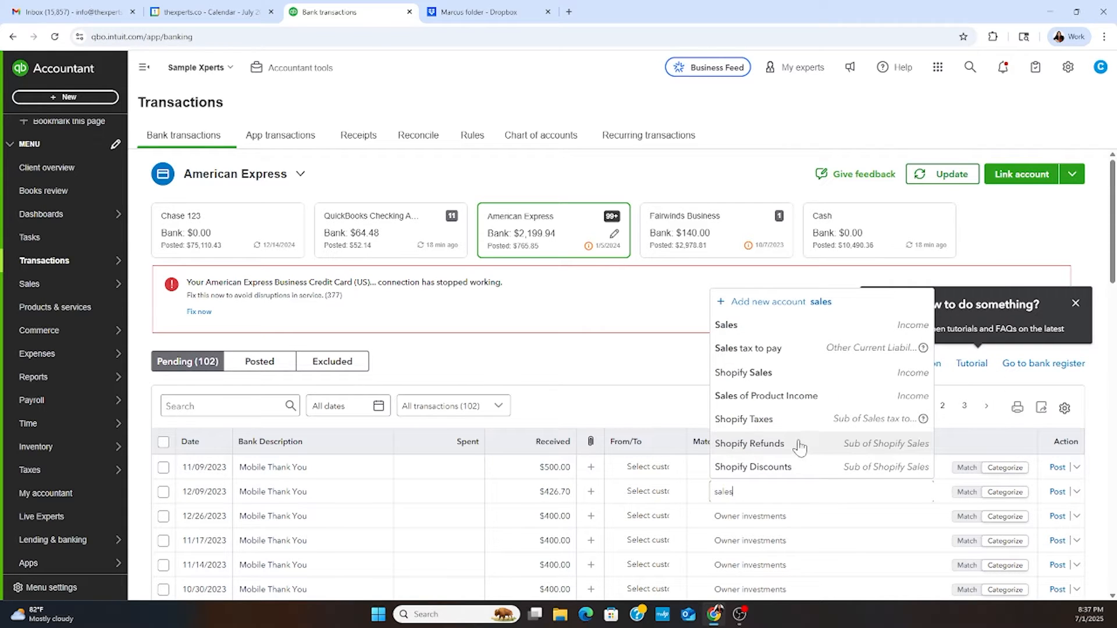
click(754, 335)
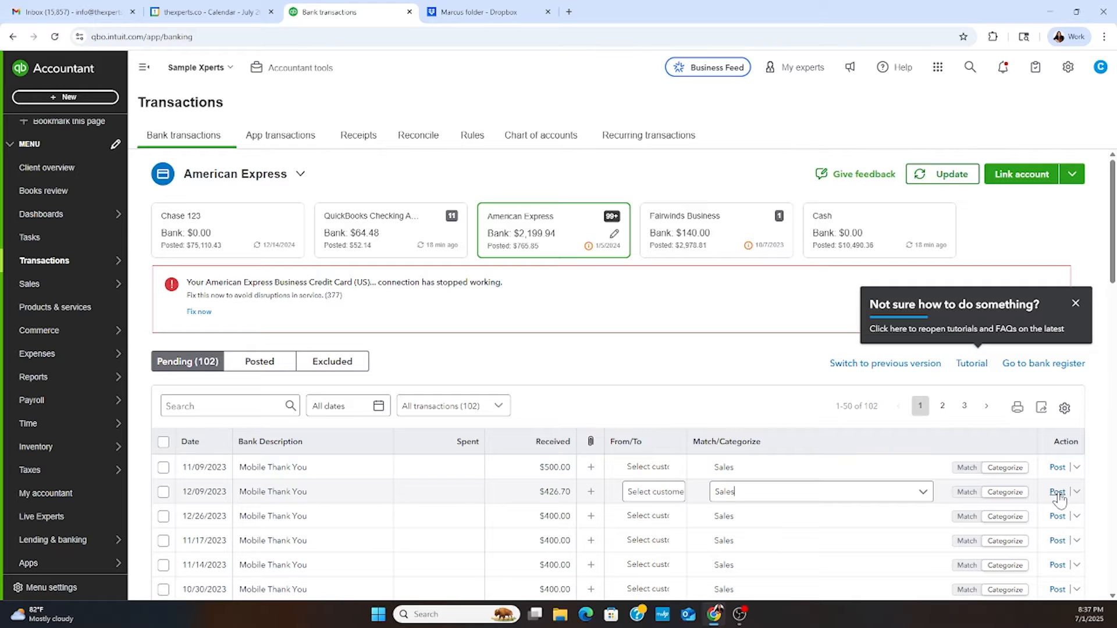
click(1058, 492)
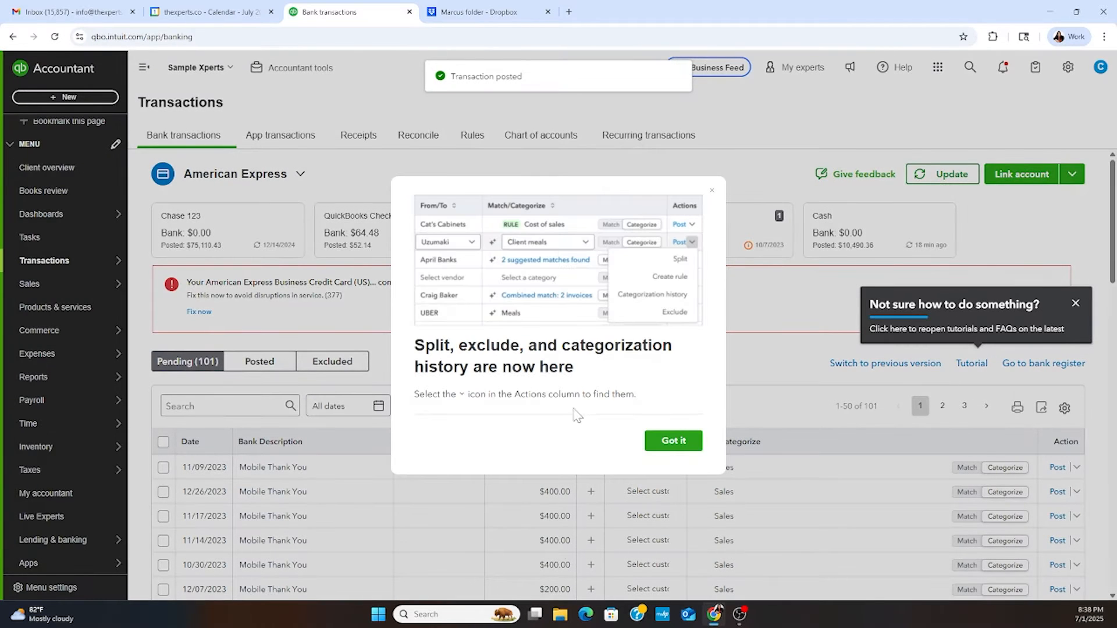
click(737, 443)
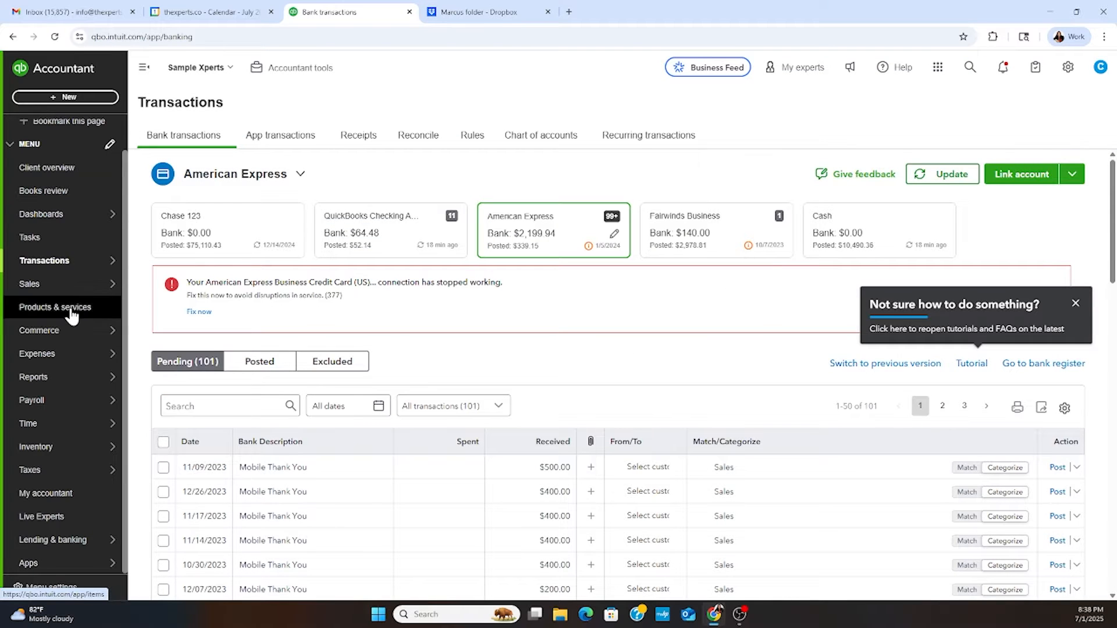
- Open the Client overview and examine its company setup, banking activity and common issues
mouse_move(82, 244)
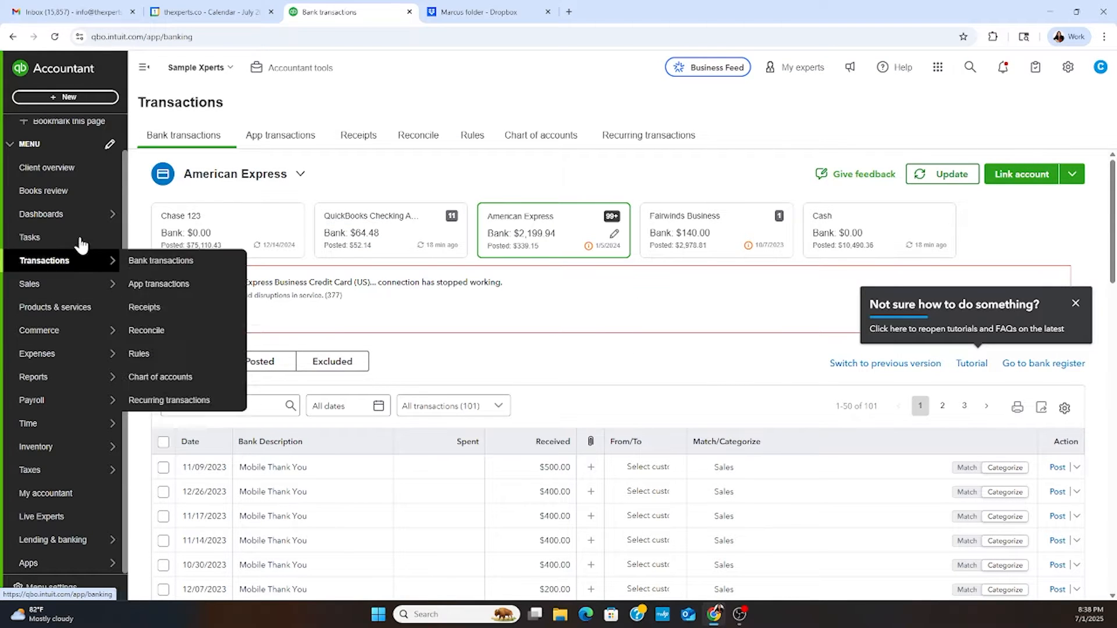
click(66, 170)
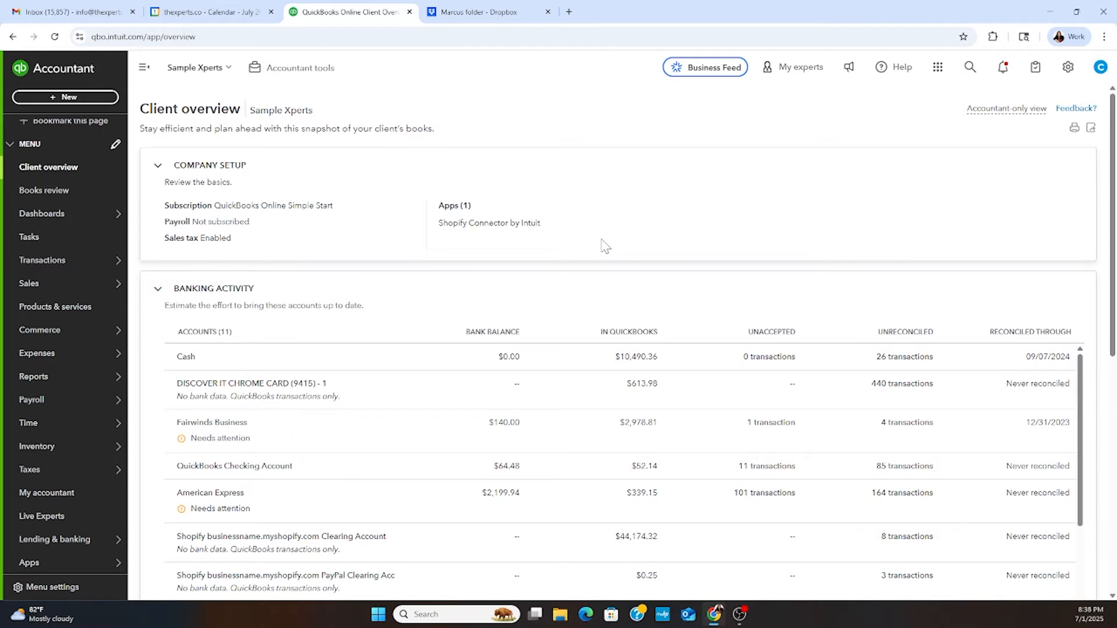
scroll(602, 249, down, 3)
scroll(602, 249, down, 7)
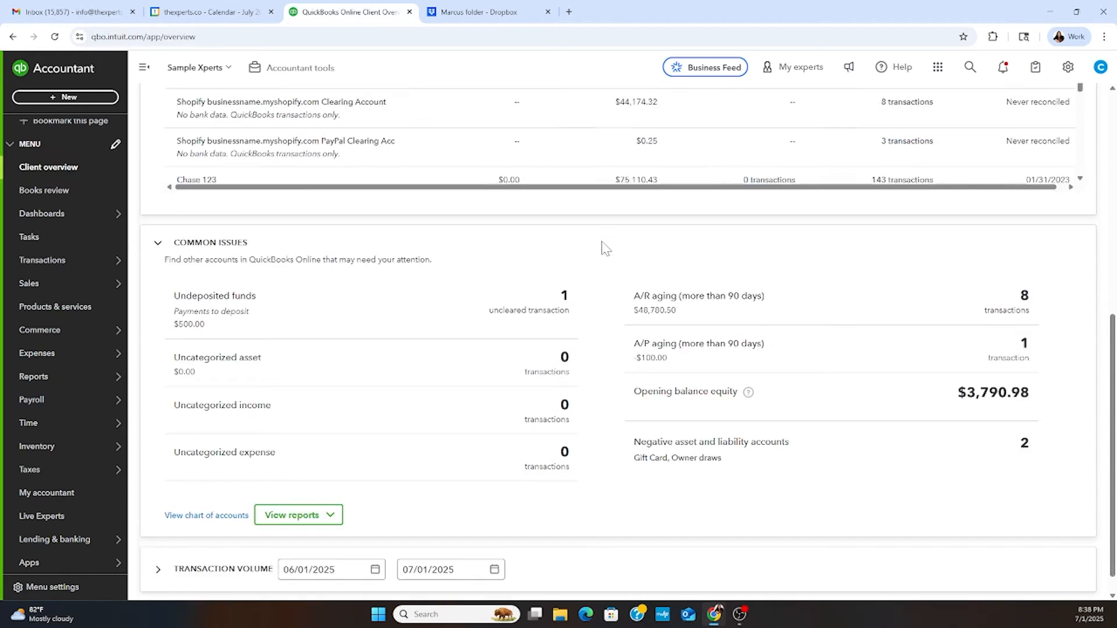
scroll(603, 248, up, 8)
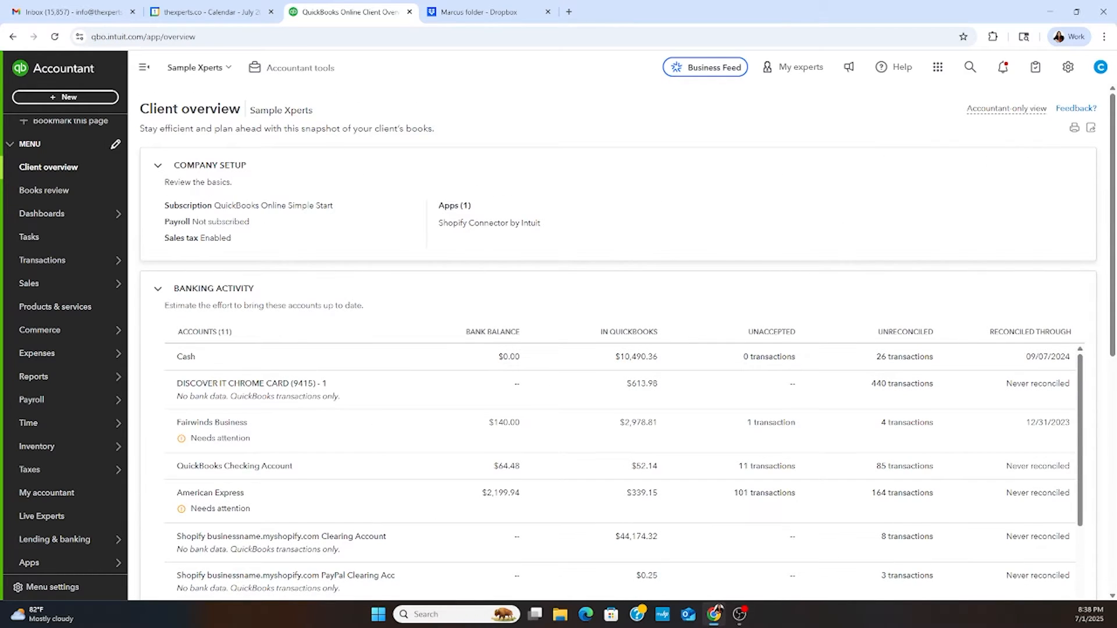
- View the Books review setup and the home dashboard, and check the options for creating new records
click(68, 198)
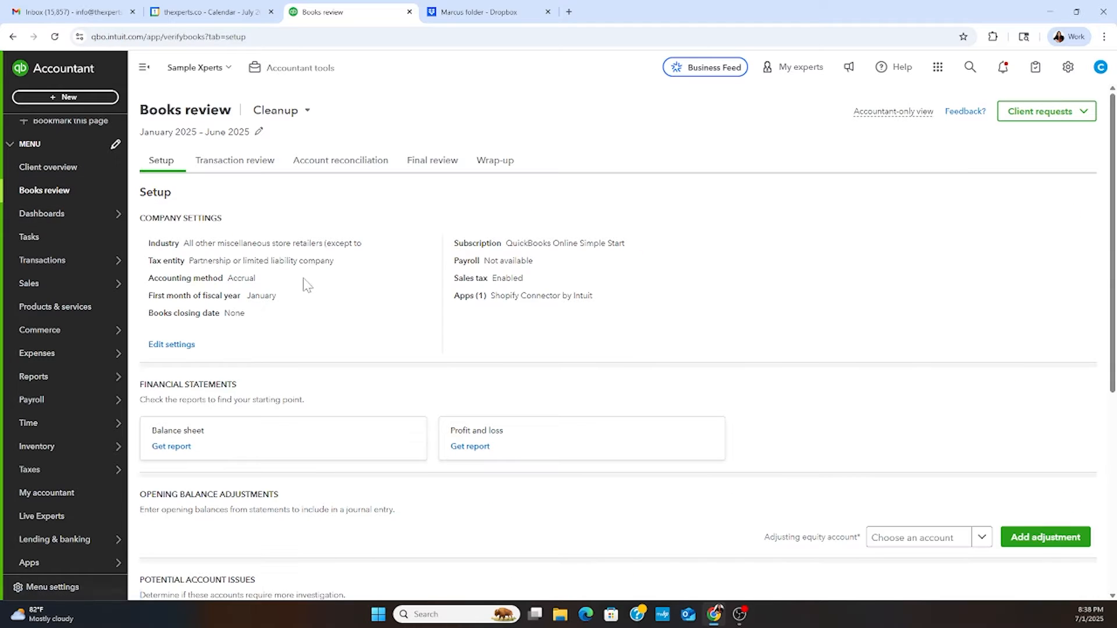
click(45, 218)
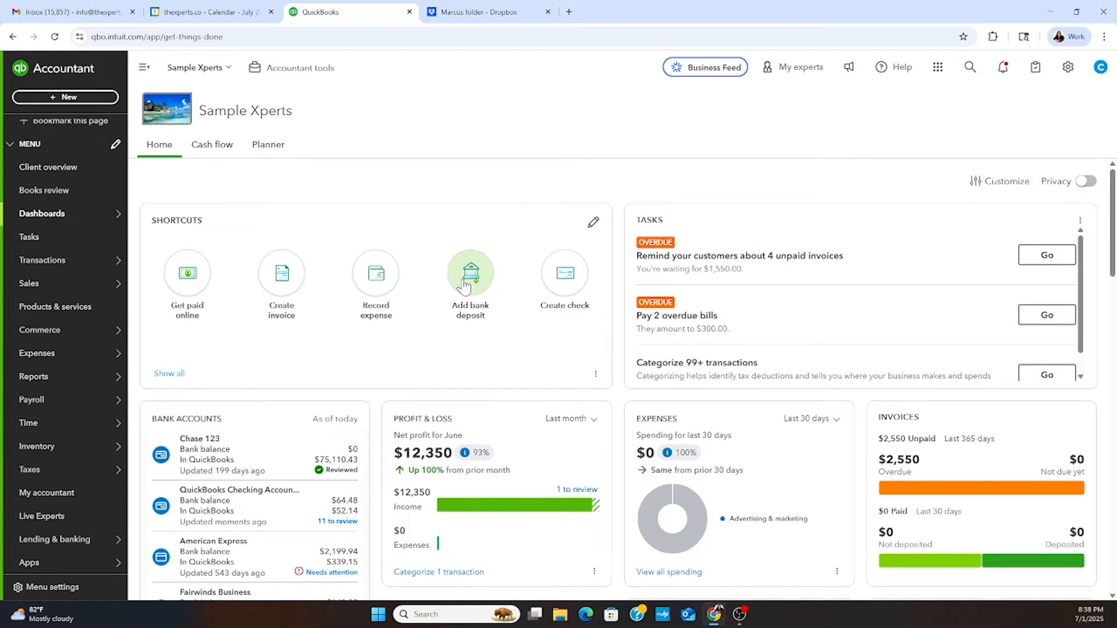
click(64, 97)
click(479, 124)
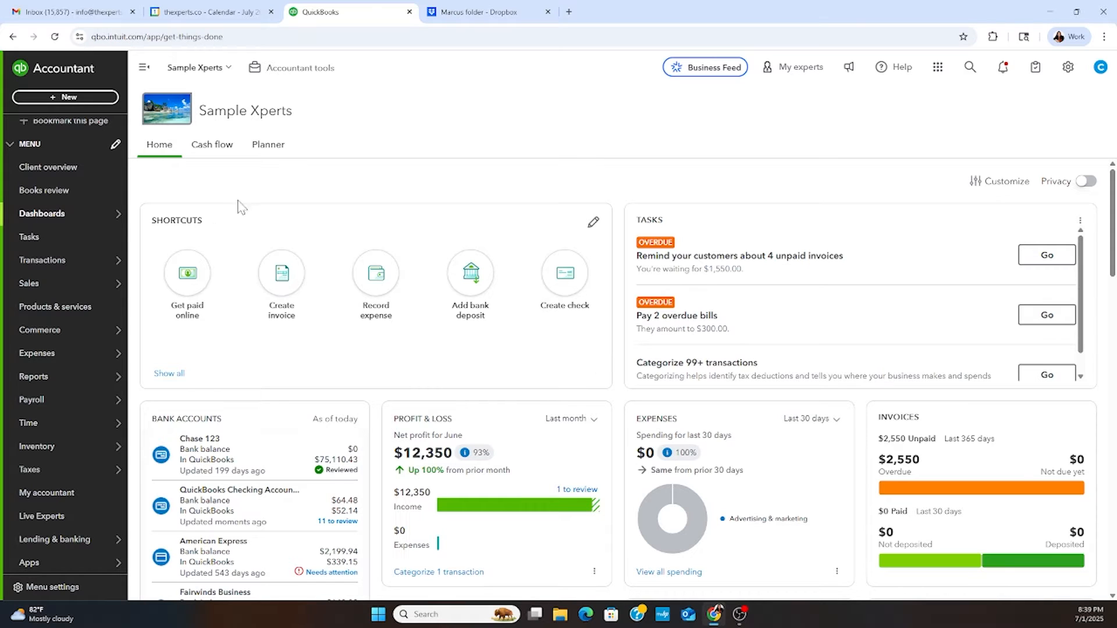
- Return to the bank transactions and expand the details of the 11/09/2023 Mobile Thank You transaction
mouse_move(95, 263)
click(145, 260)
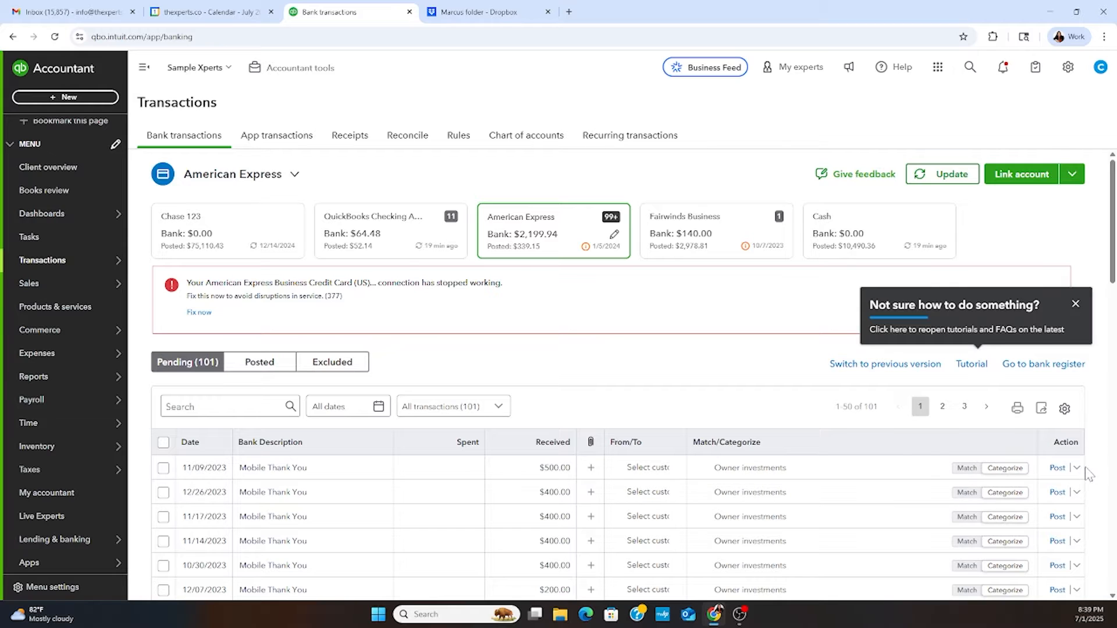
click(1076, 469)
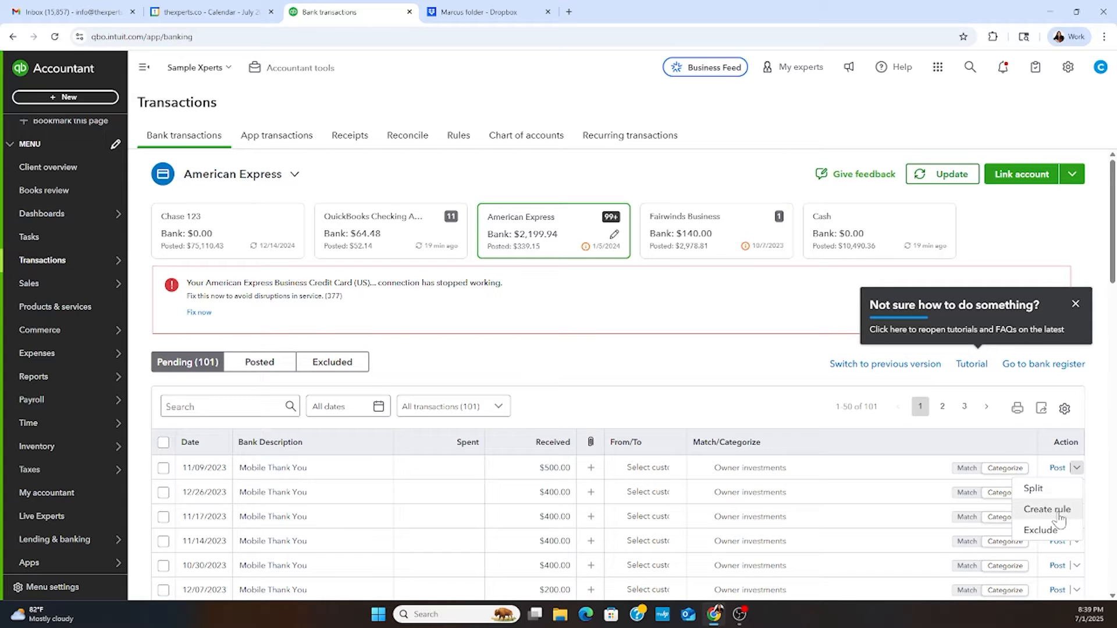
click(534, 470)
click(326, 469)
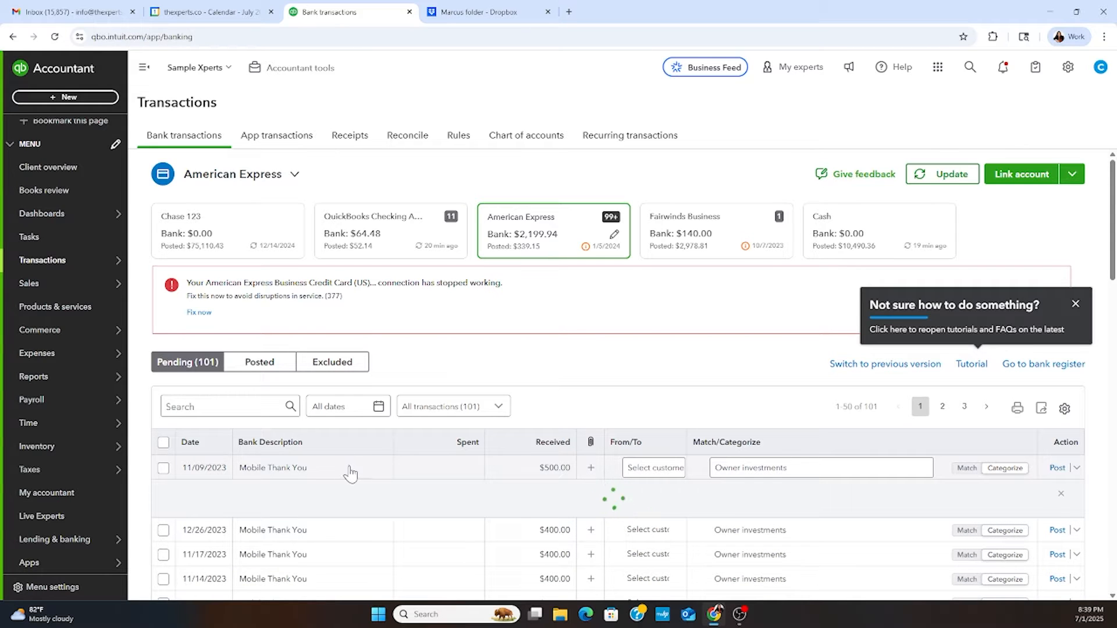
scroll(474, 451, down, 3)
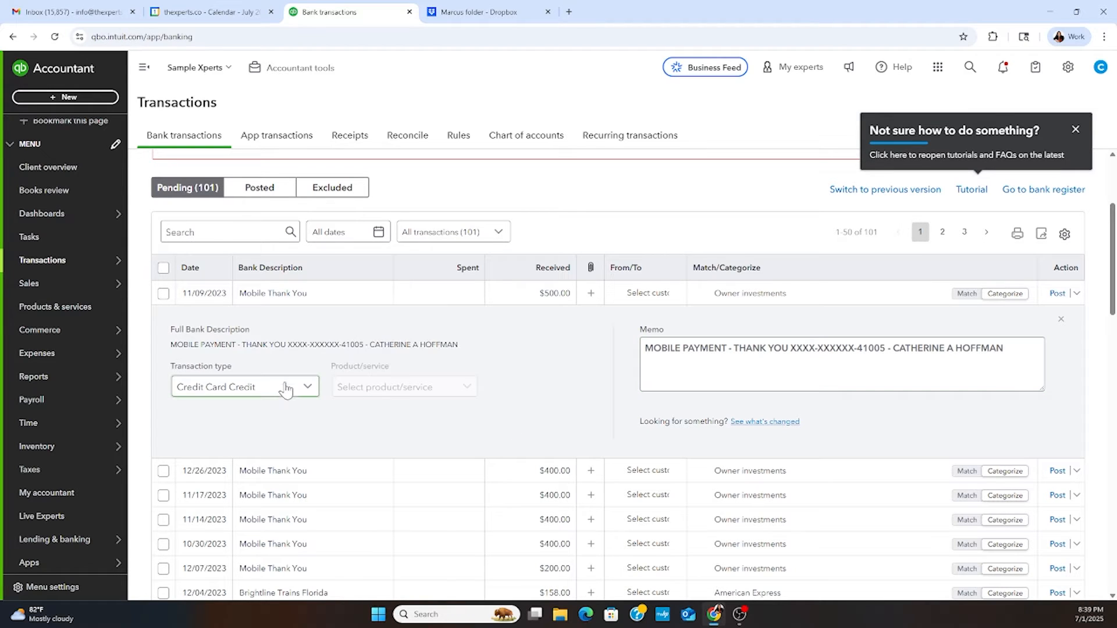
- Examine the transaction type choices for the 11/09/2023 transaction, keep Credit Card Credit and close its details
click(285, 389)
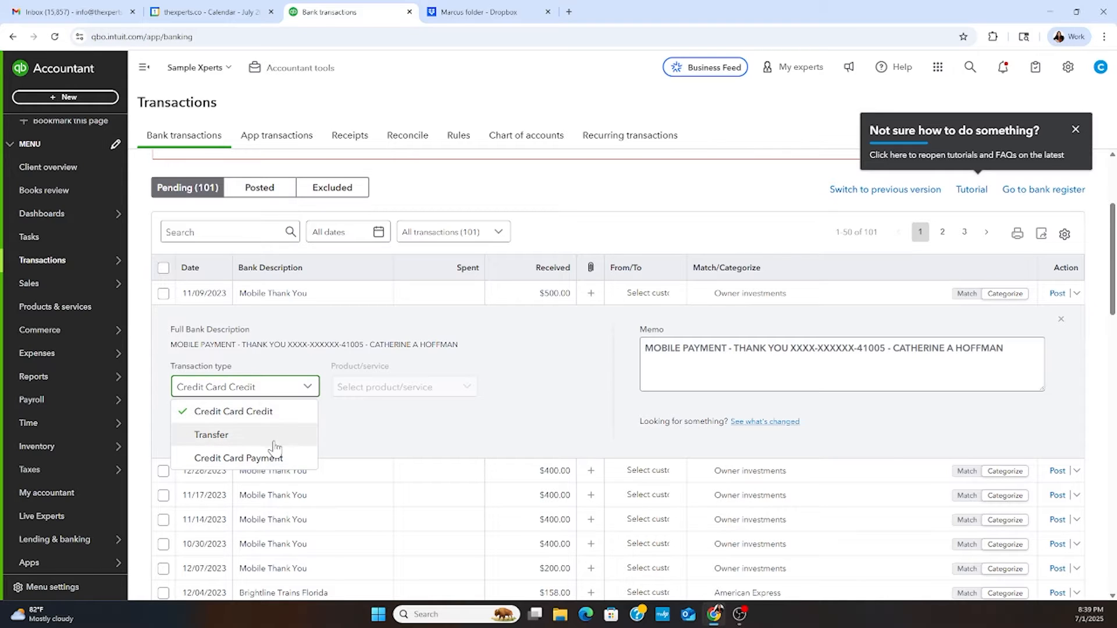
click(387, 435)
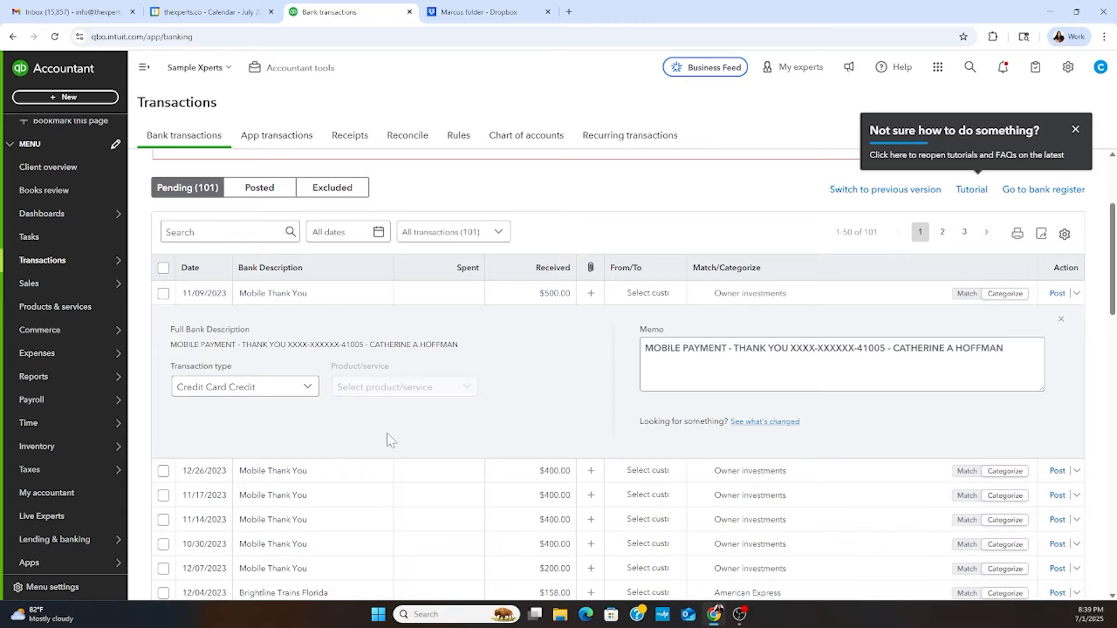
click(294, 392)
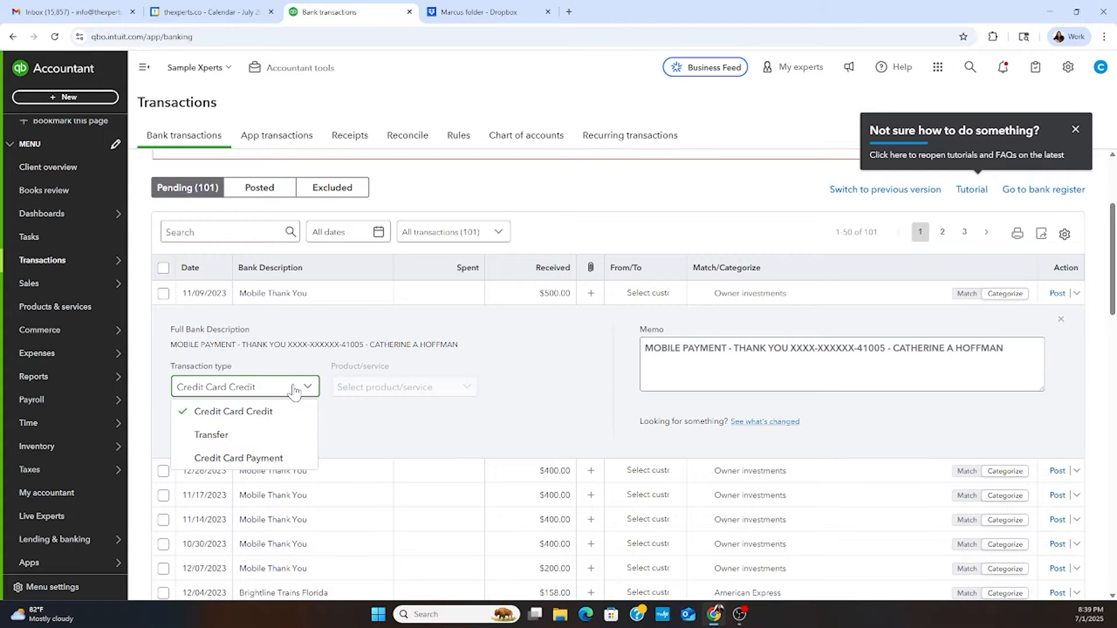
click(413, 423)
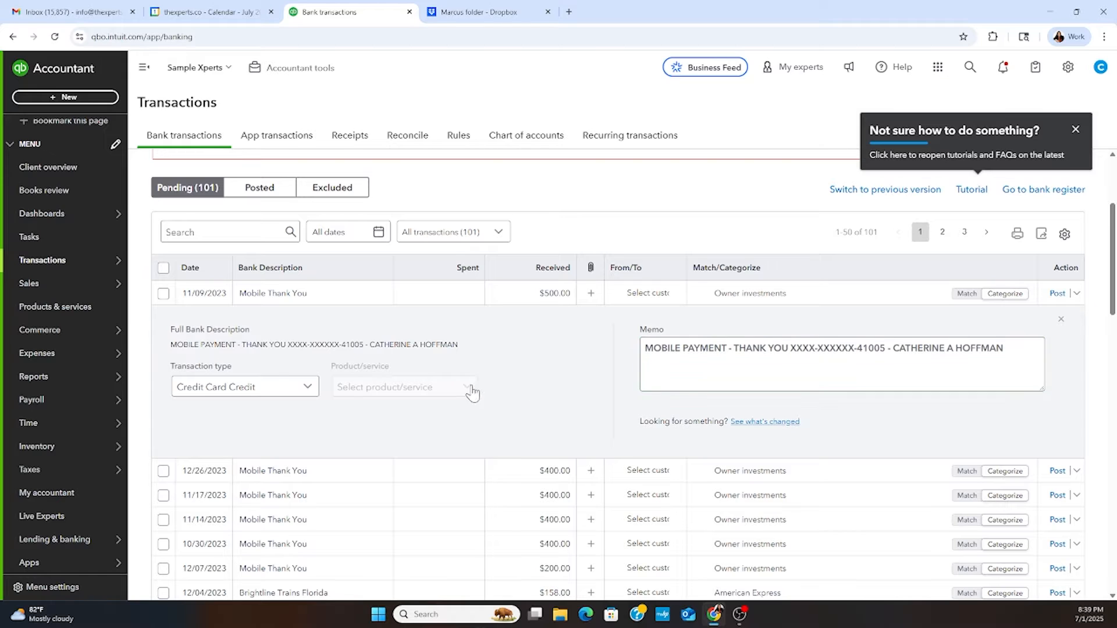
click(1061, 321)
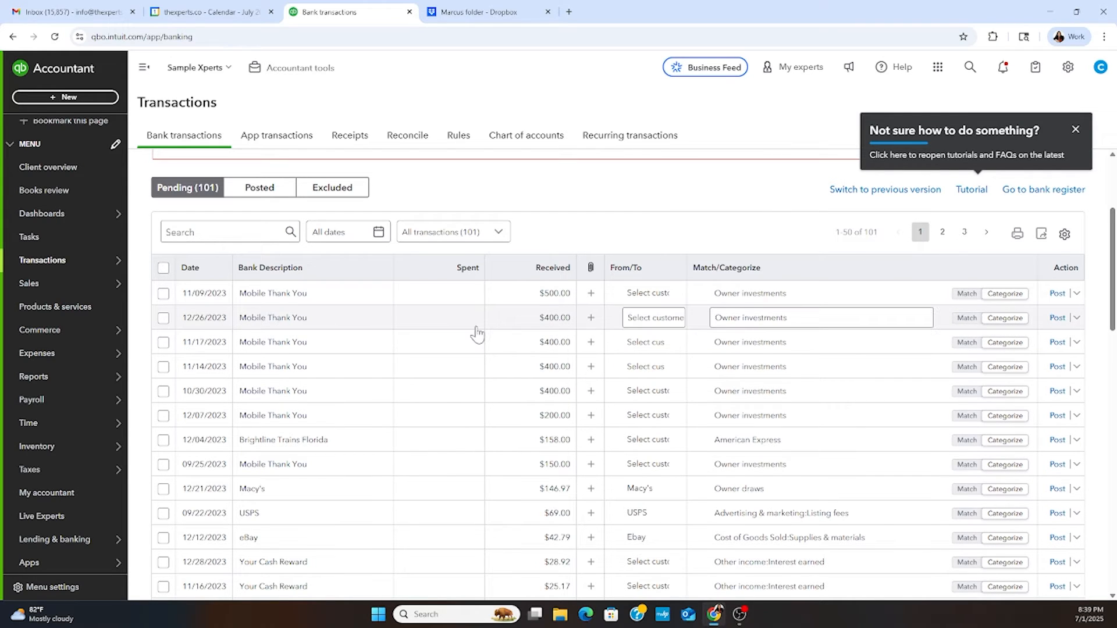
scroll(479, 326, down, 6)
scroll(479, 320, up, 9)
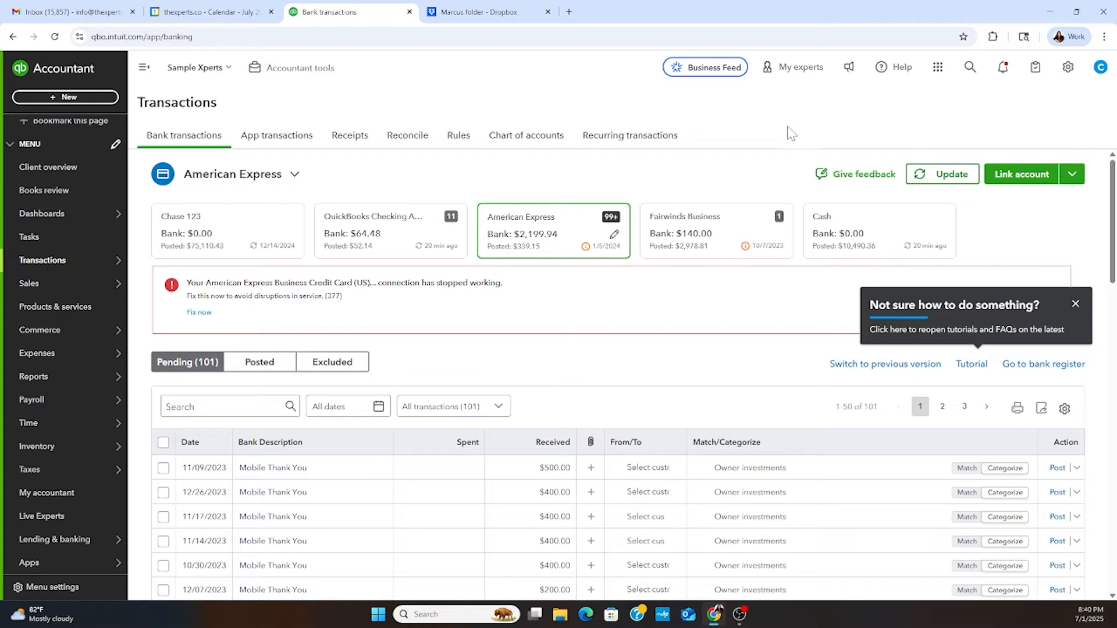
- Dismiss the tutorial tip and open the company's custom fields list
click(1076, 304)
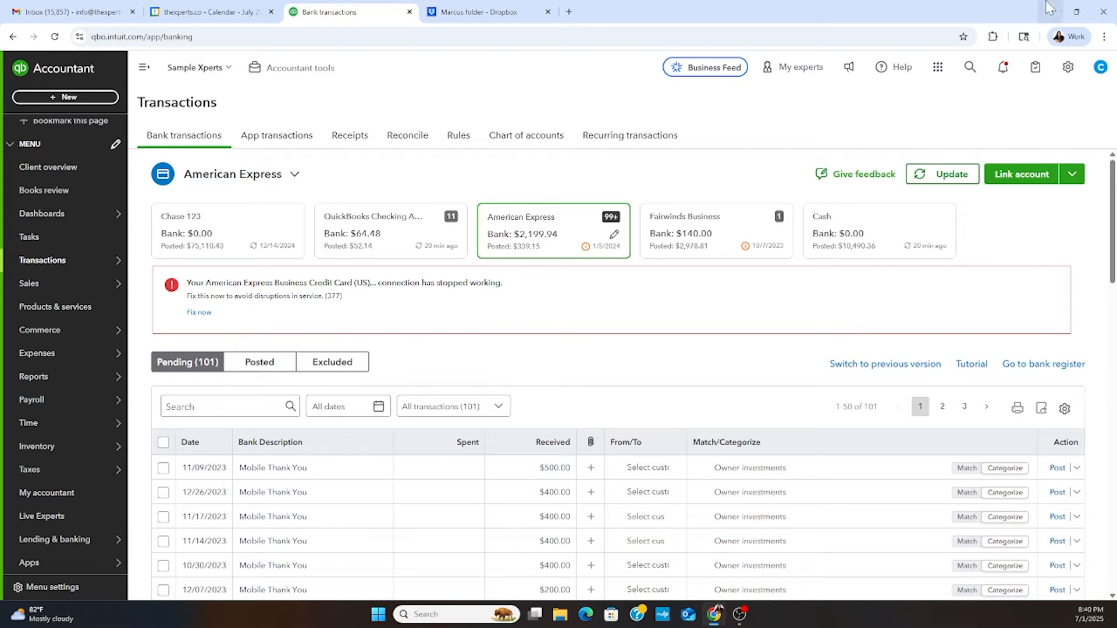
click(1067, 75)
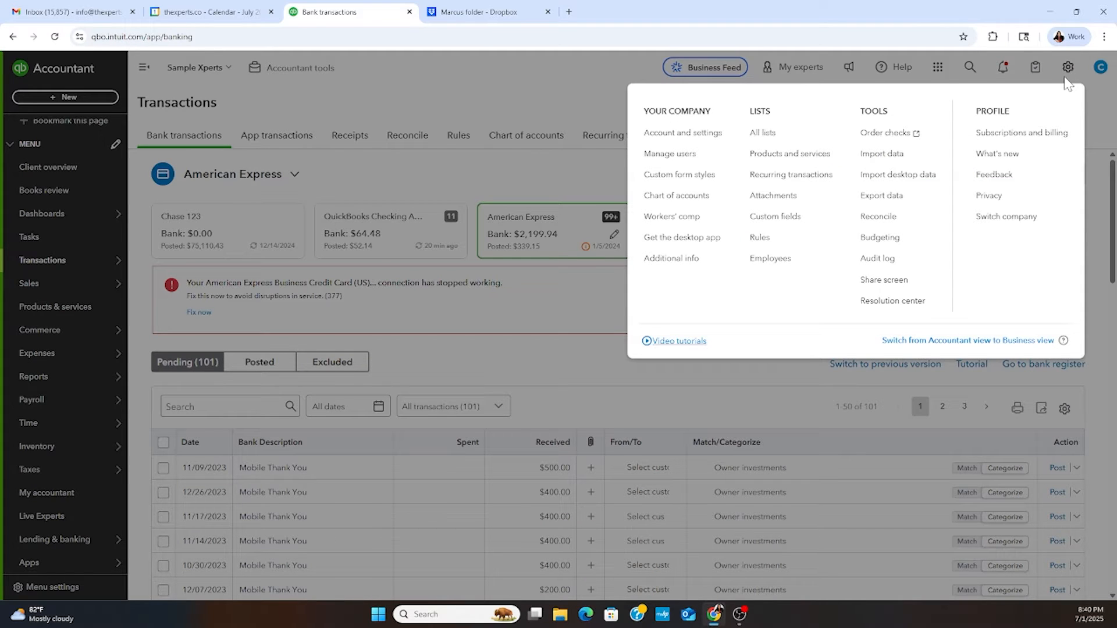
click(757, 220)
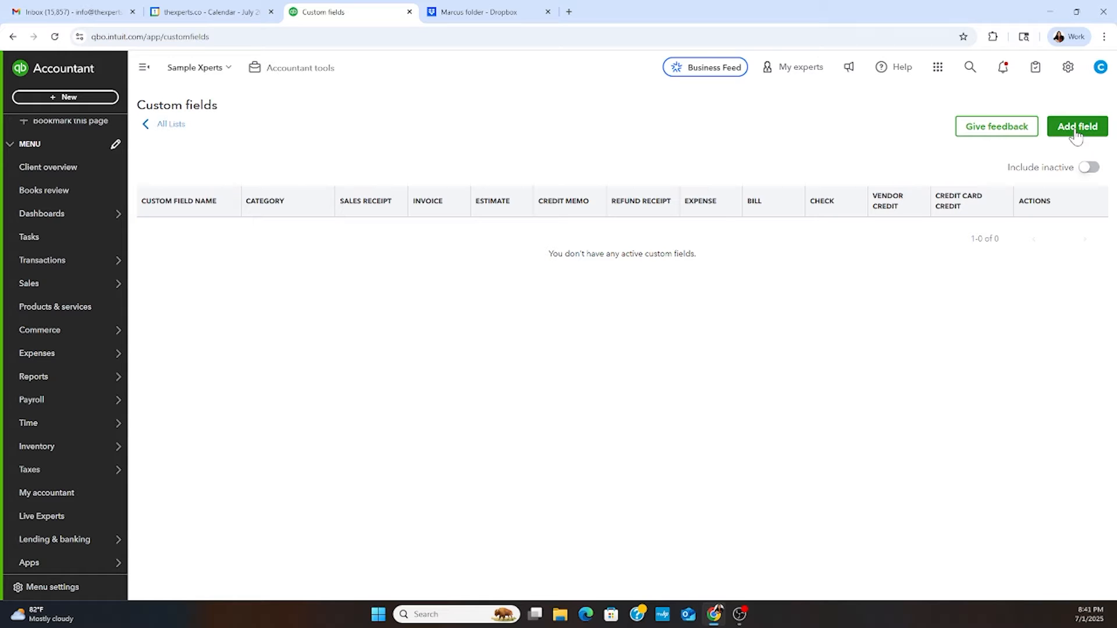
- Start a new custom field named Sales Crew Staff with the Dropdown list data type
click(1076, 131)
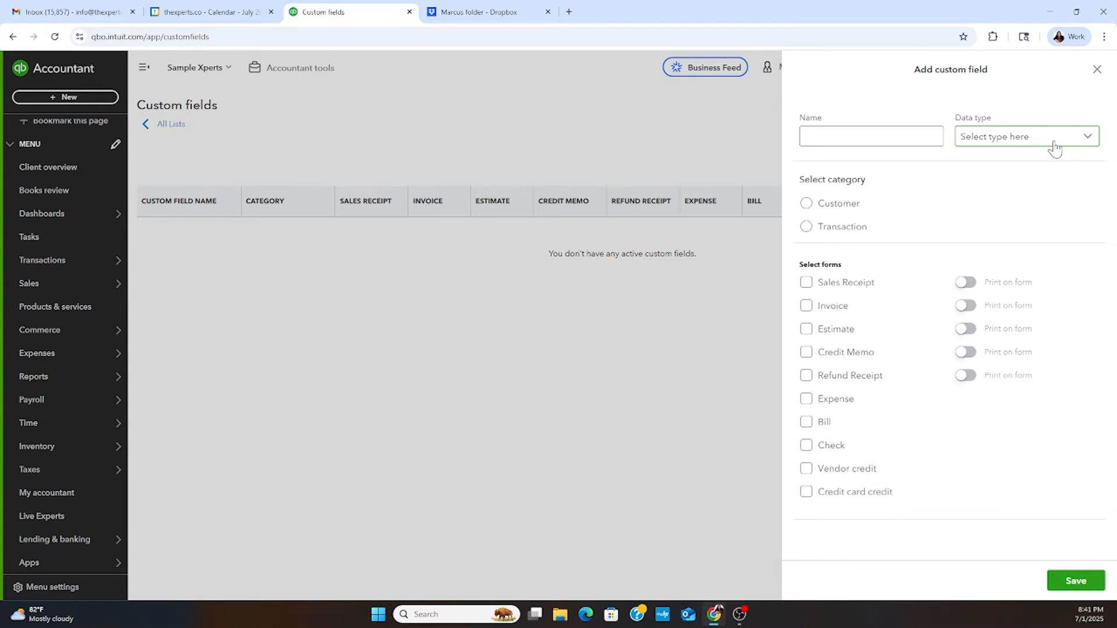
click(871, 137)
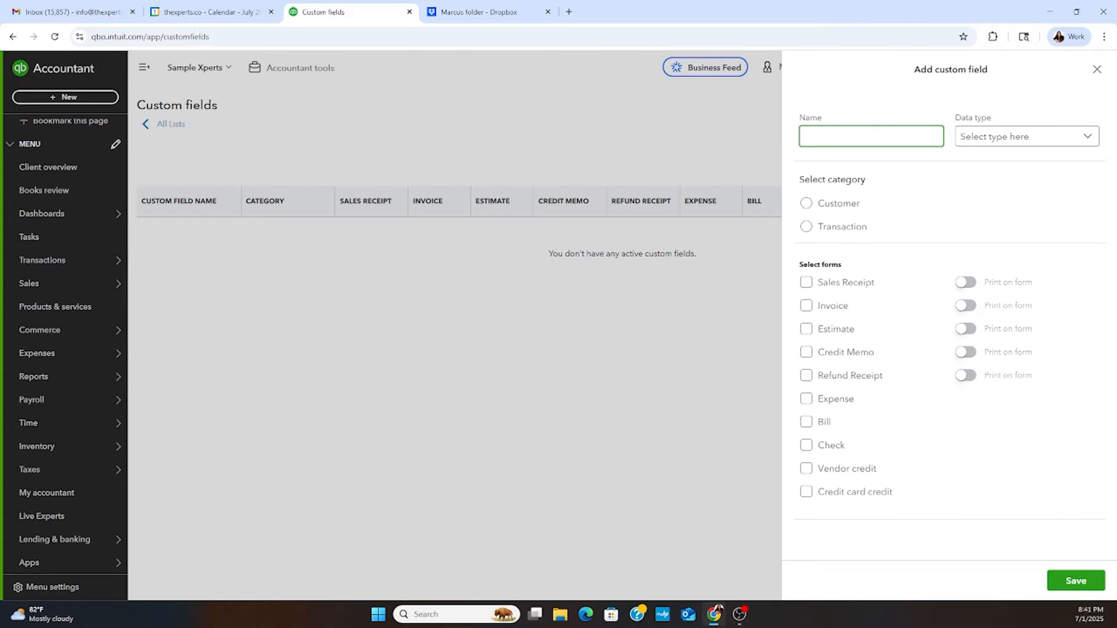
text(Sales)
text( Crew)
text( and)
key(BackSpace)
key(BackSpace)
text(Staff)
click(1068, 138)
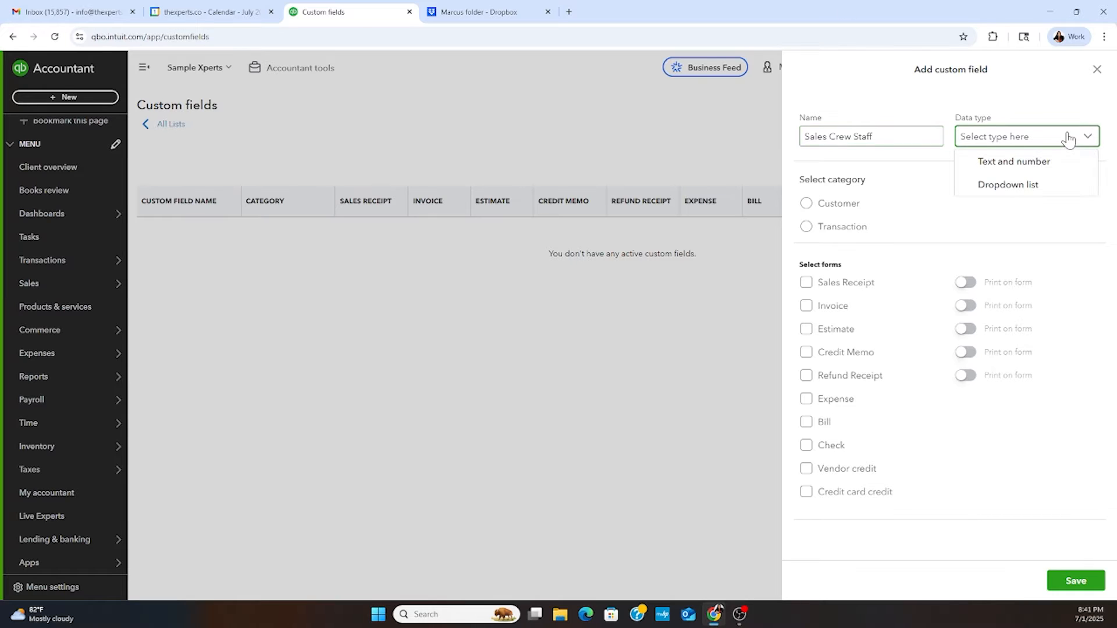
click(1000, 186)
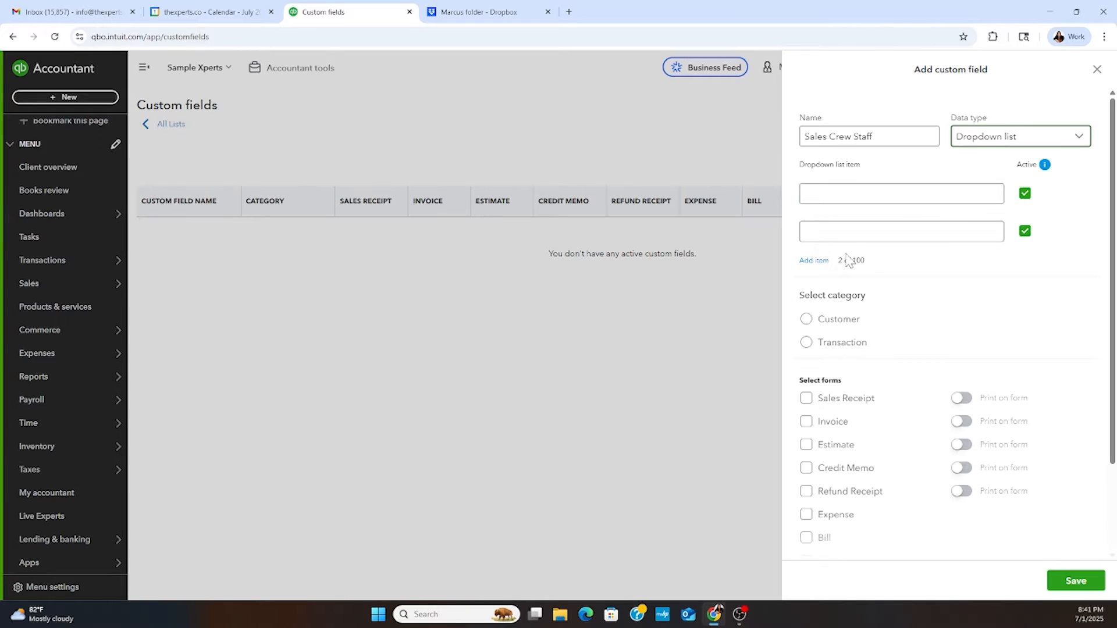
- Add a third dropdown item slot and enter Mickey Mouse and Donald Duck as the first two items
click(815, 260)
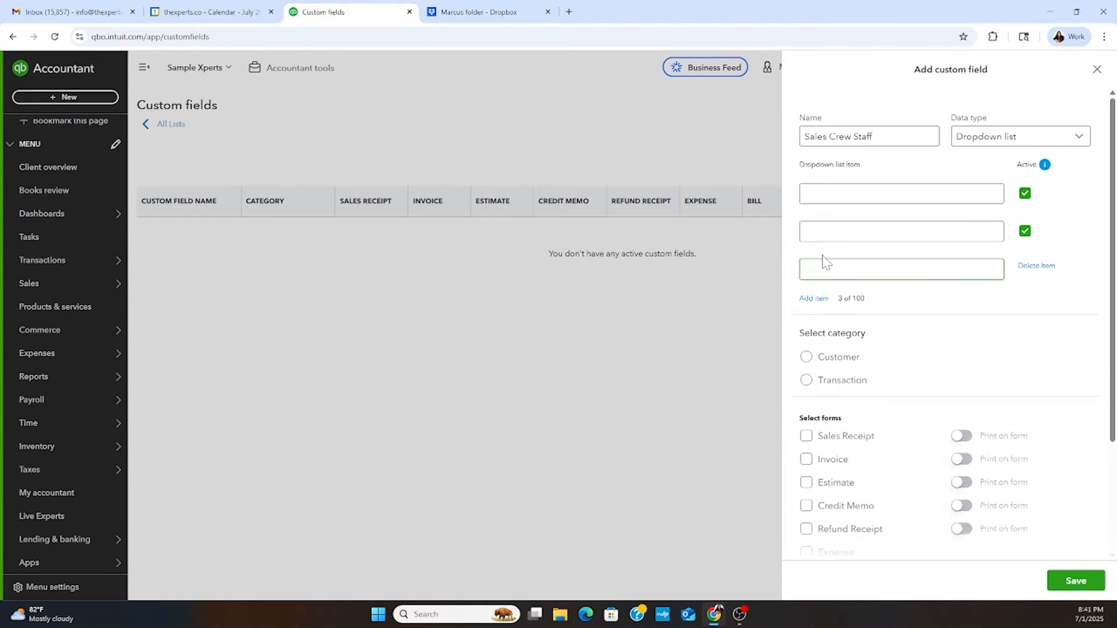
click(808, 193)
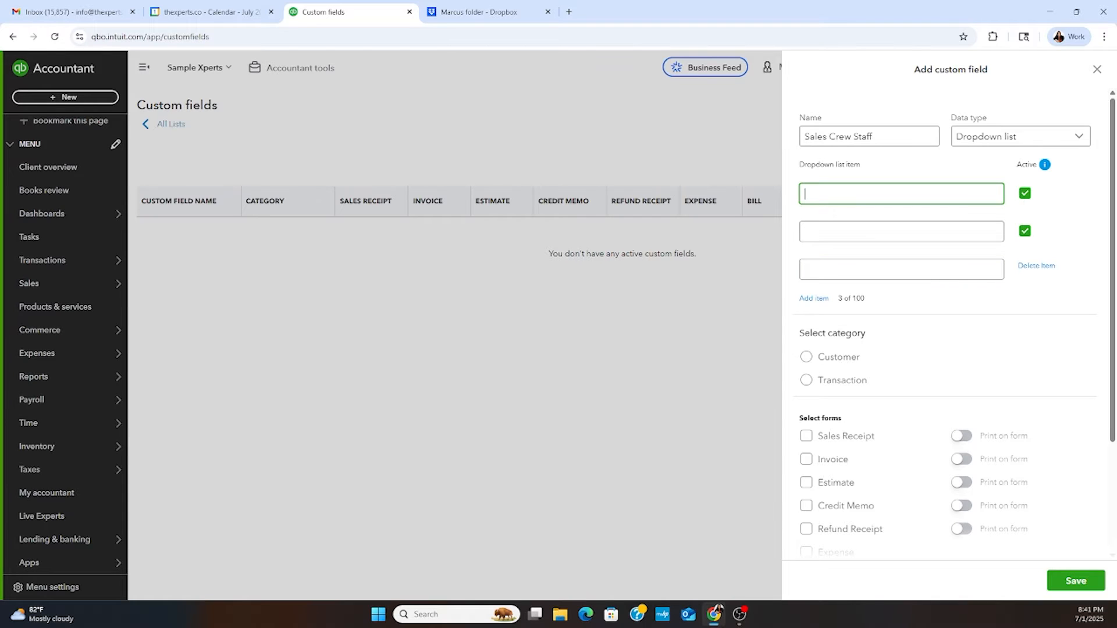
text(Mickey Mouse)
click(897, 231)
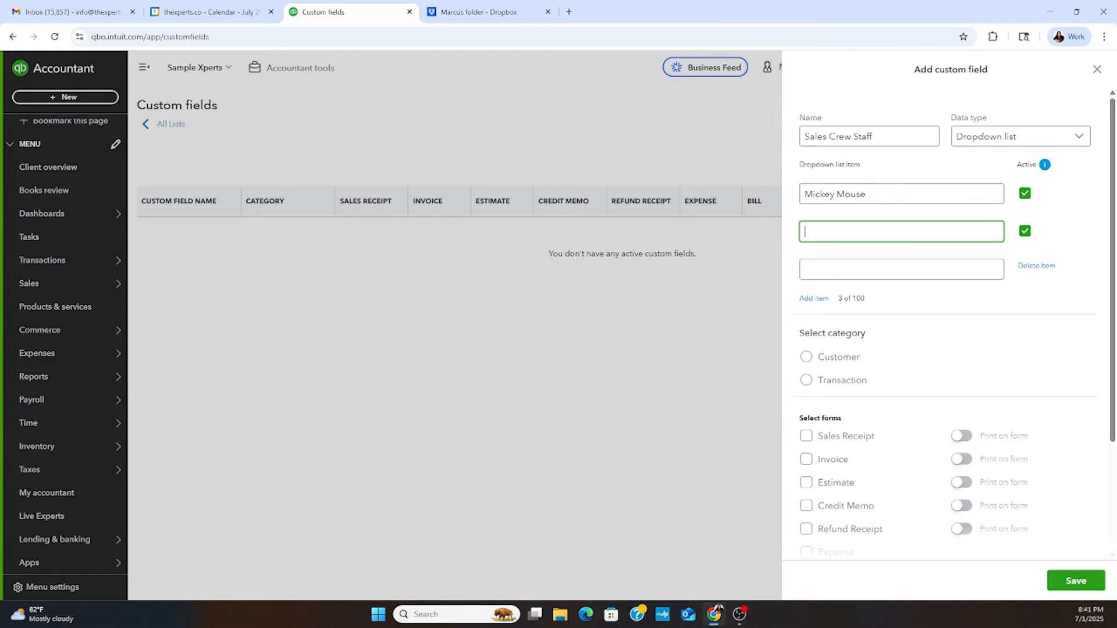
text(Donald Duck)
- Enter Minie Mouse as the third dropdown item and add a fourth item, Daisy
click(896, 269)
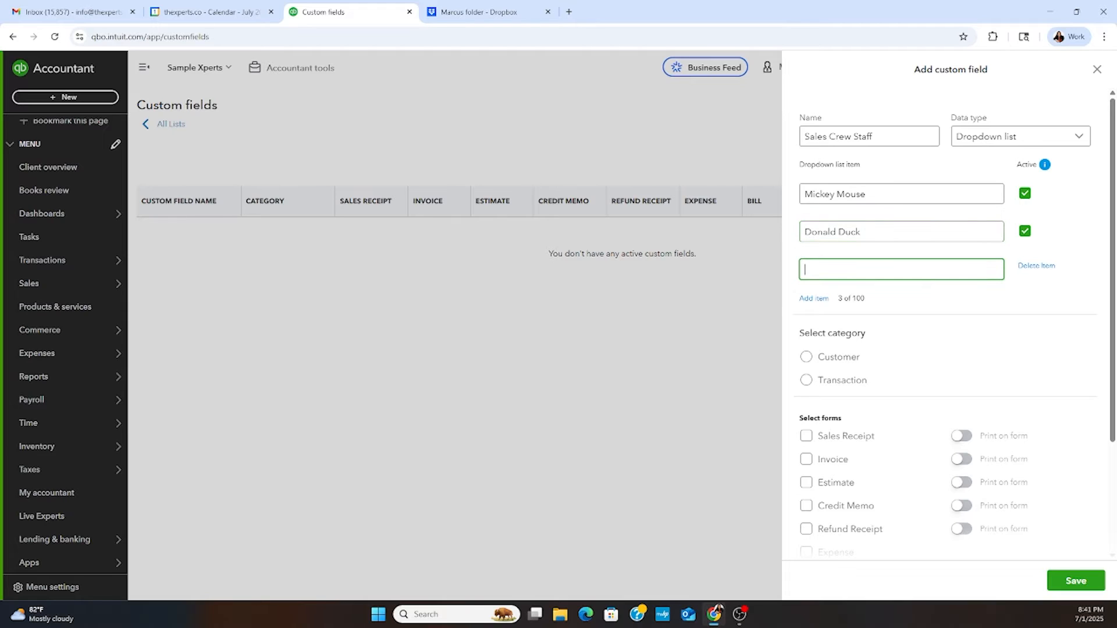
text(Minie Mouse)
click(814, 298)
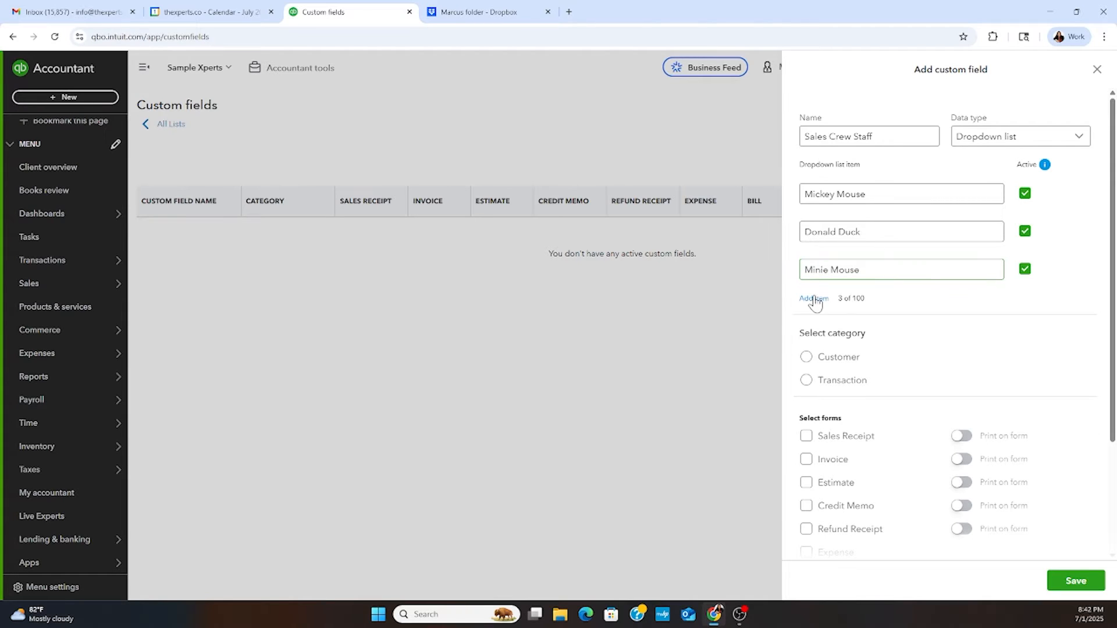
text(Daisy)
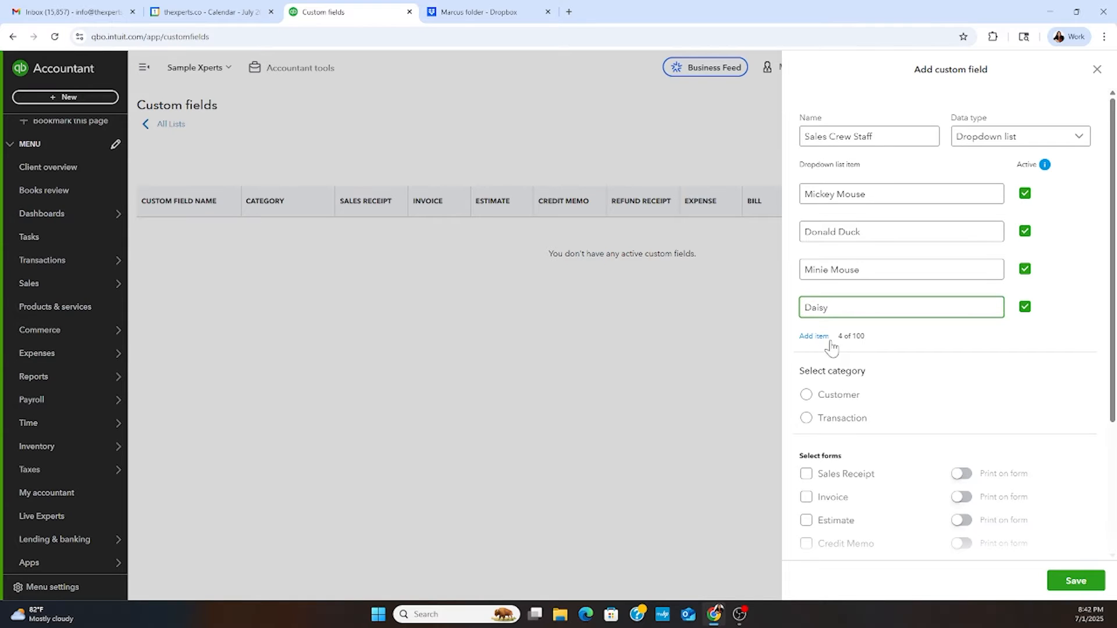
click(997, 350)
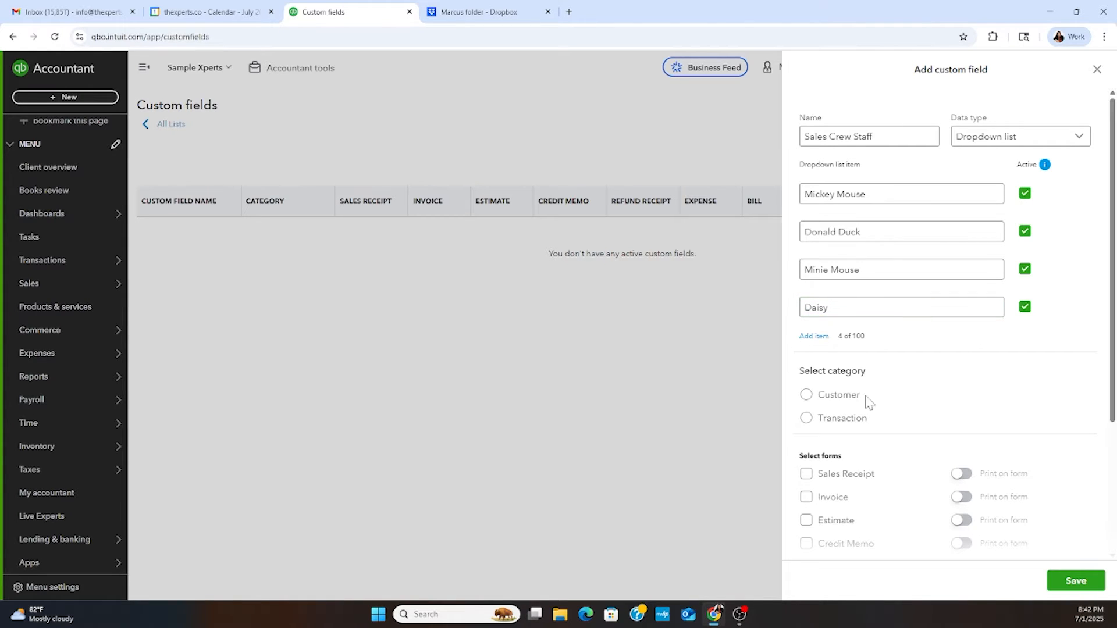
- Assign the field to the Transaction category on Sales Receipt, Invoice, Estimate and Refund Receipt forms, and save it
scroll(803, 401, down, 2)
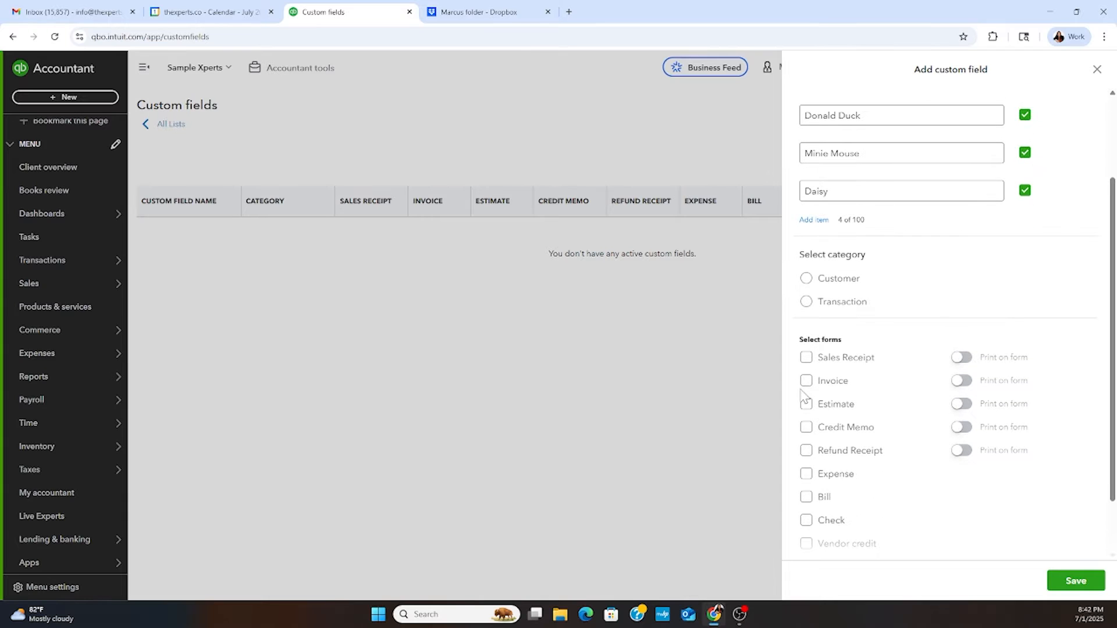
click(806, 302)
click(807, 359)
click(806, 382)
click(807, 453)
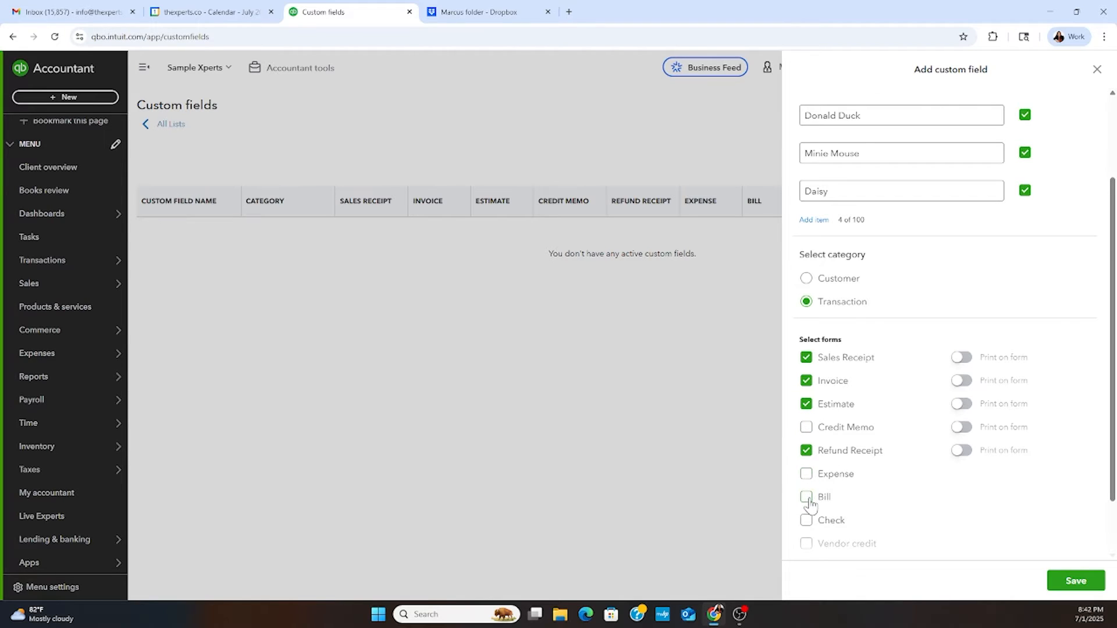
scroll(835, 493, up, 1)
scroll(827, 489, down, 3)
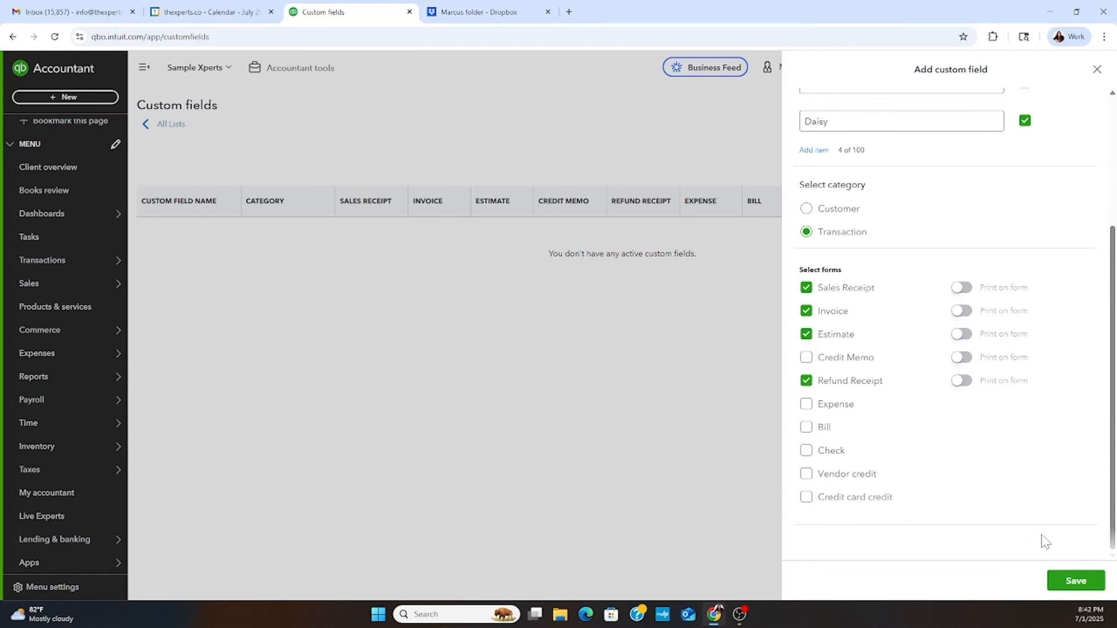
click(1058, 584)
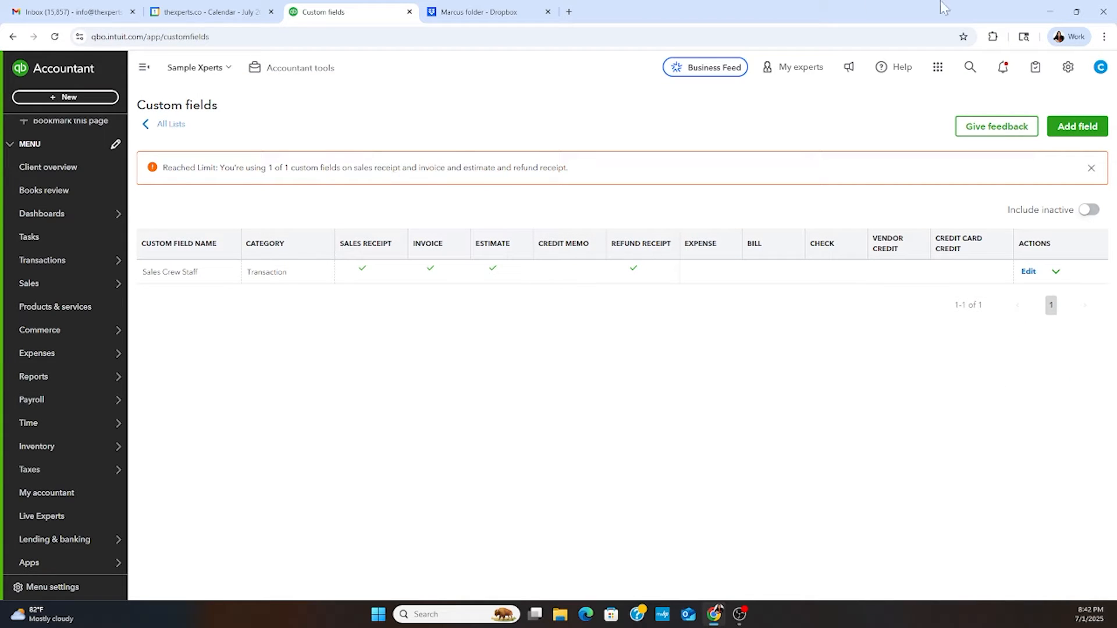
- Review the Sales Crew Staff field's edit form and its other available actions without changing anything
click(1028, 272)
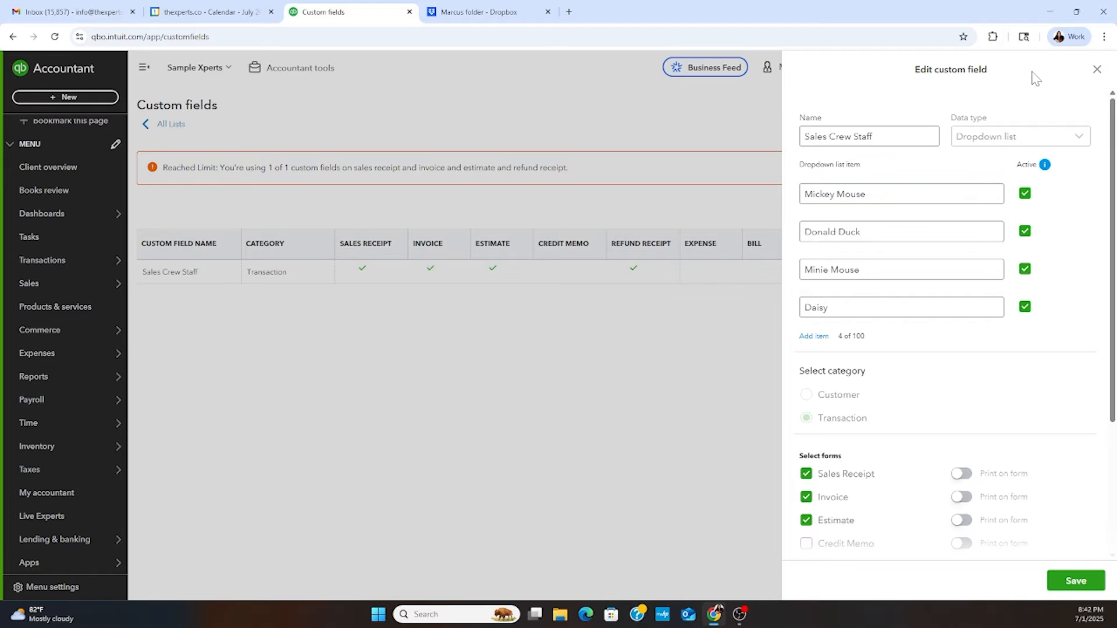
click(1097, 69)
click(1056, 273)
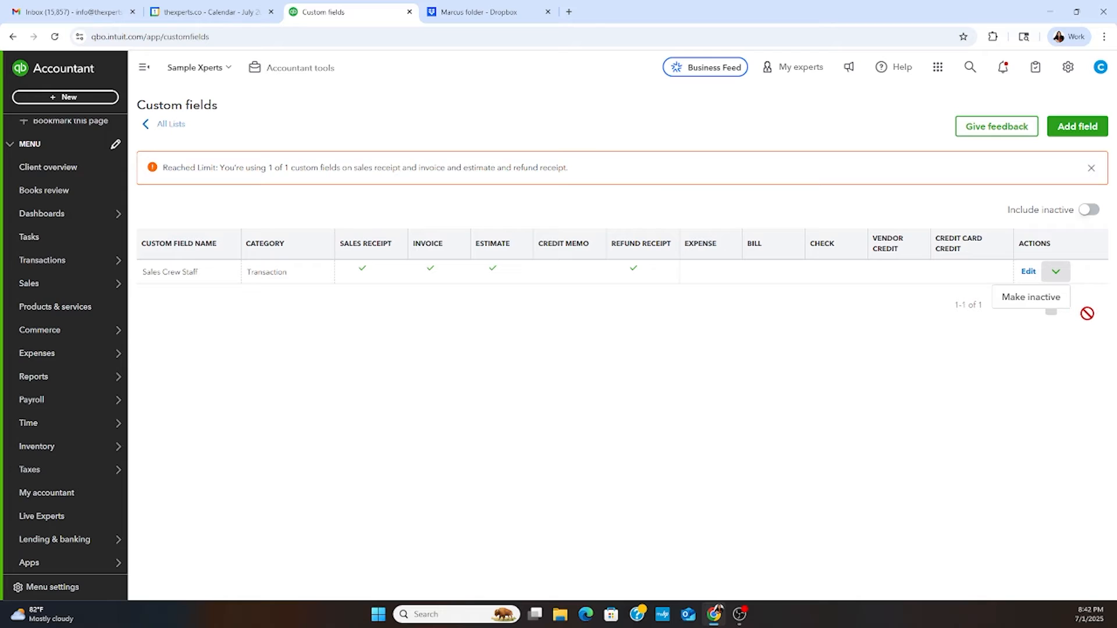
click(1054, 273)
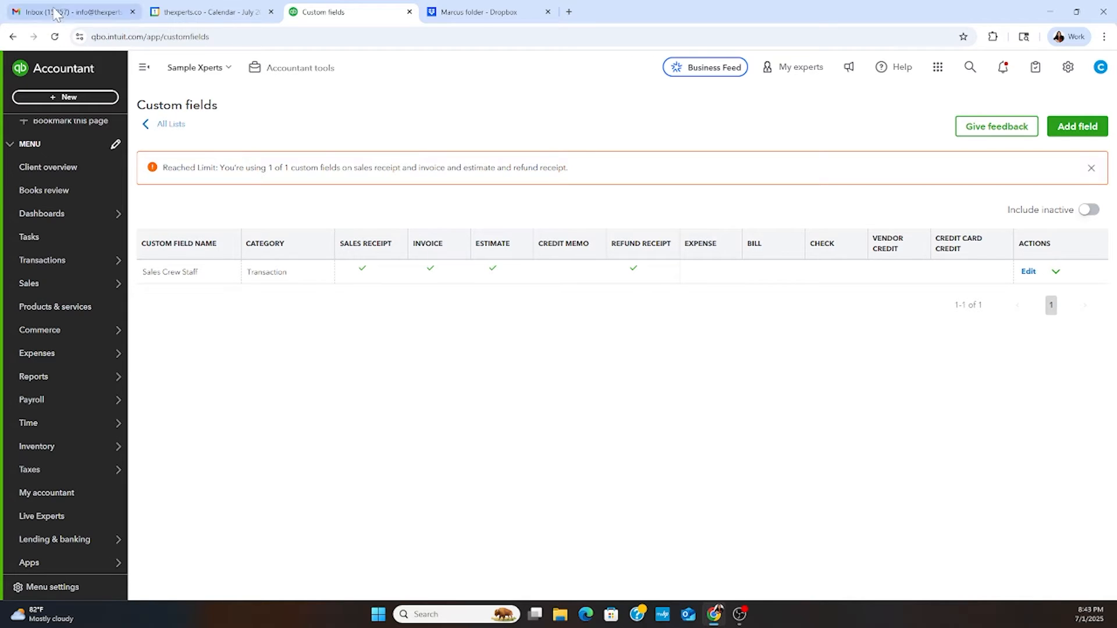
- Create a new sales receipt and choose the entry named Customer as its customer
click(57, 100)
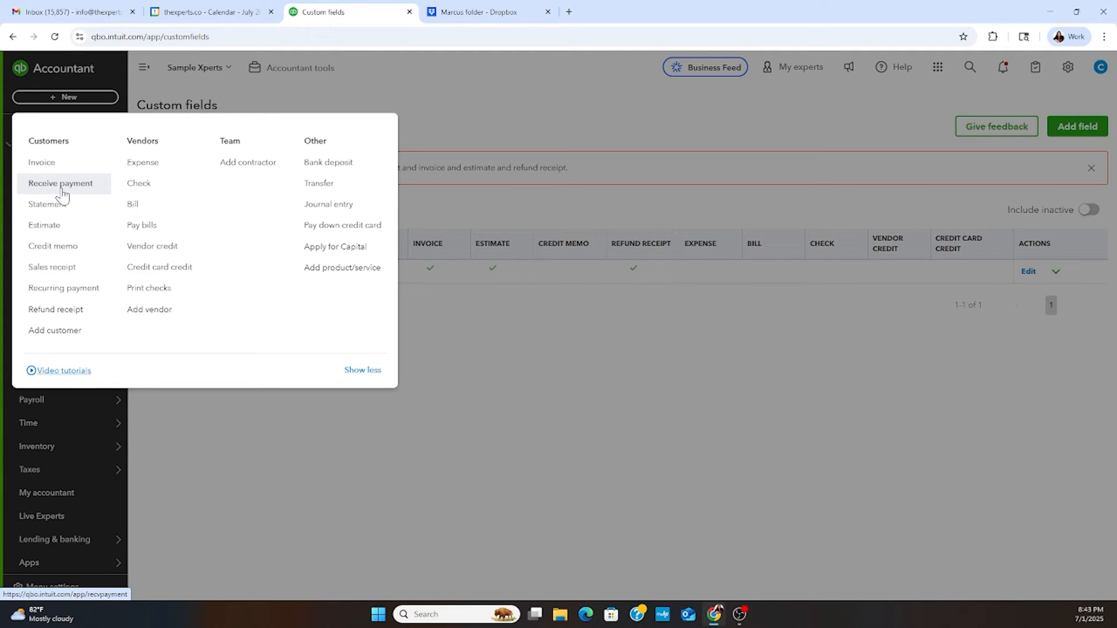
click(72, 268)
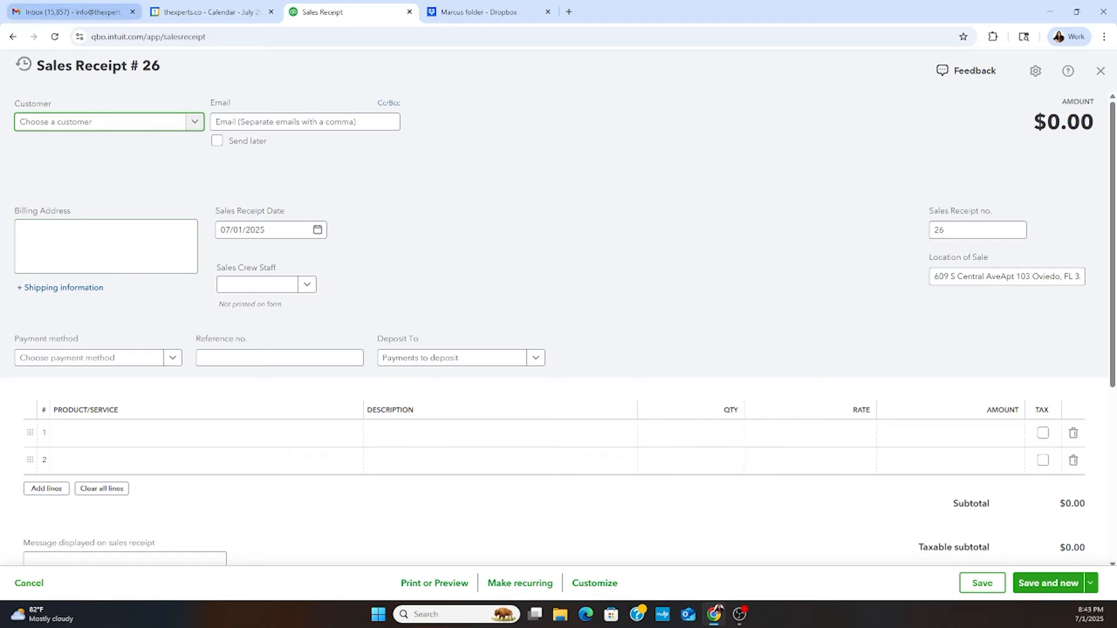
click(194, 121)
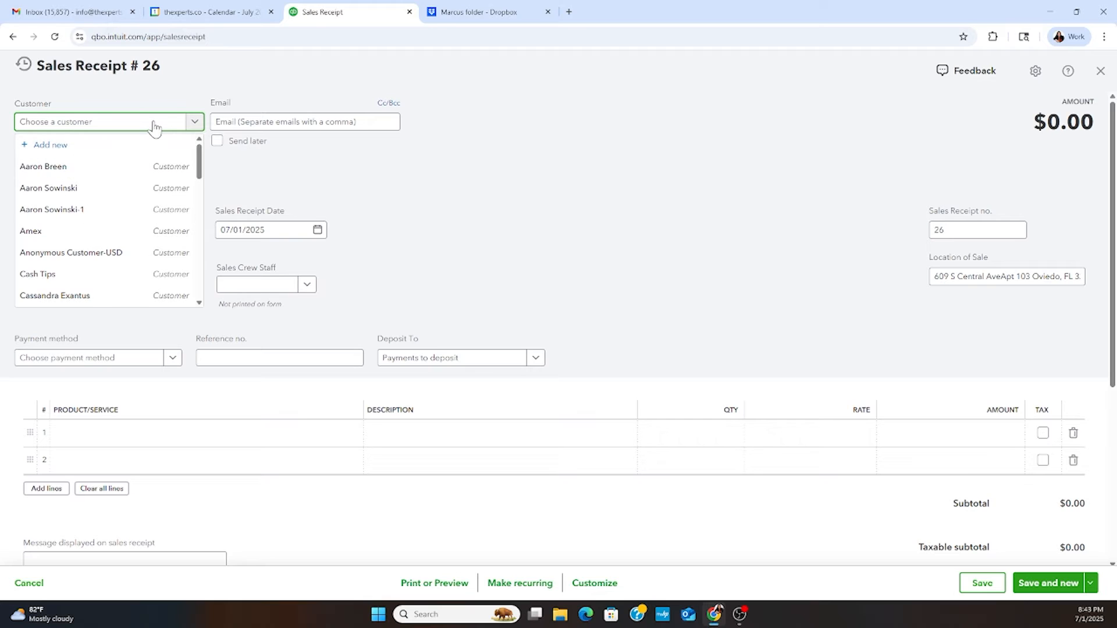
text(custo)
click(117, 169)
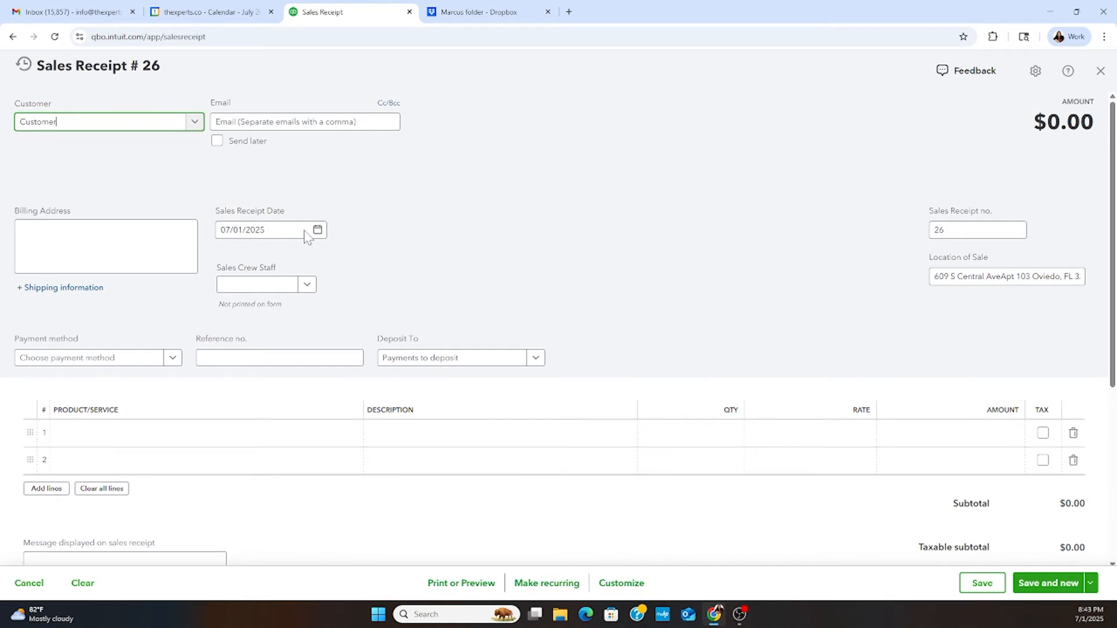
- Add Online Consultation as the receipt's first line item at a rate of 5,000
click(218, 440)
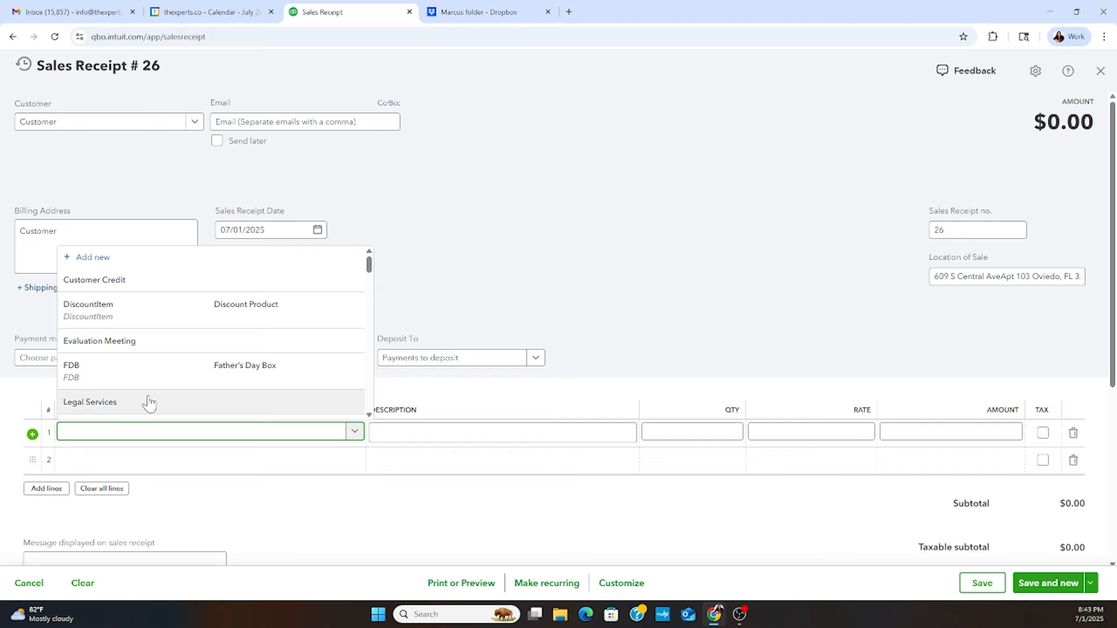
scroll(140, 387, down, 4)
scroll(142, 388, up, 2)
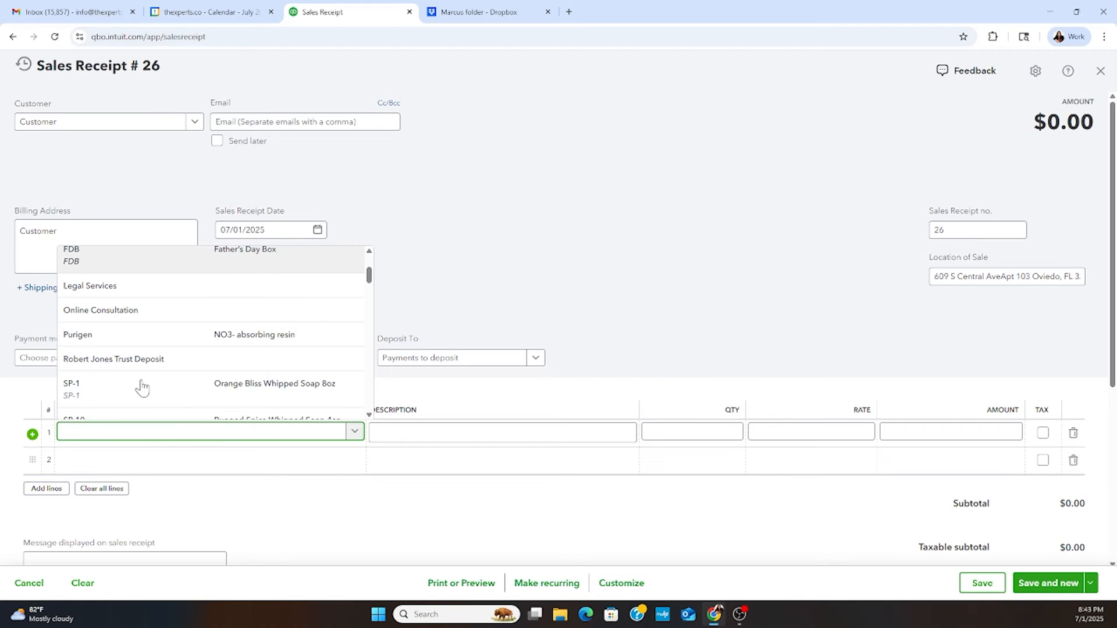
click(142, 314)
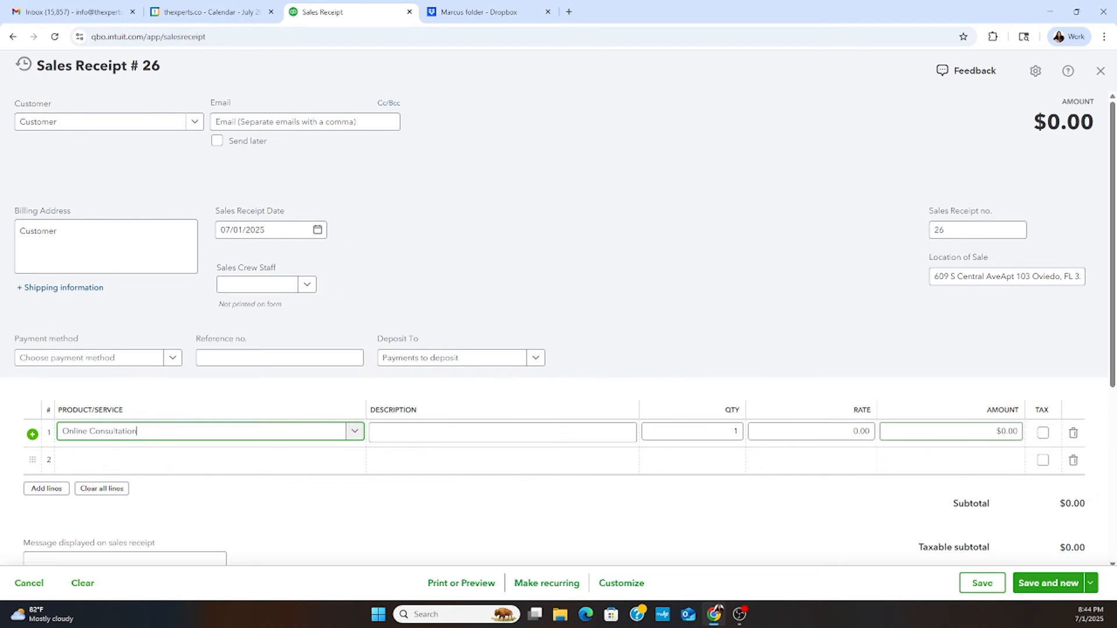
click(817, 441)
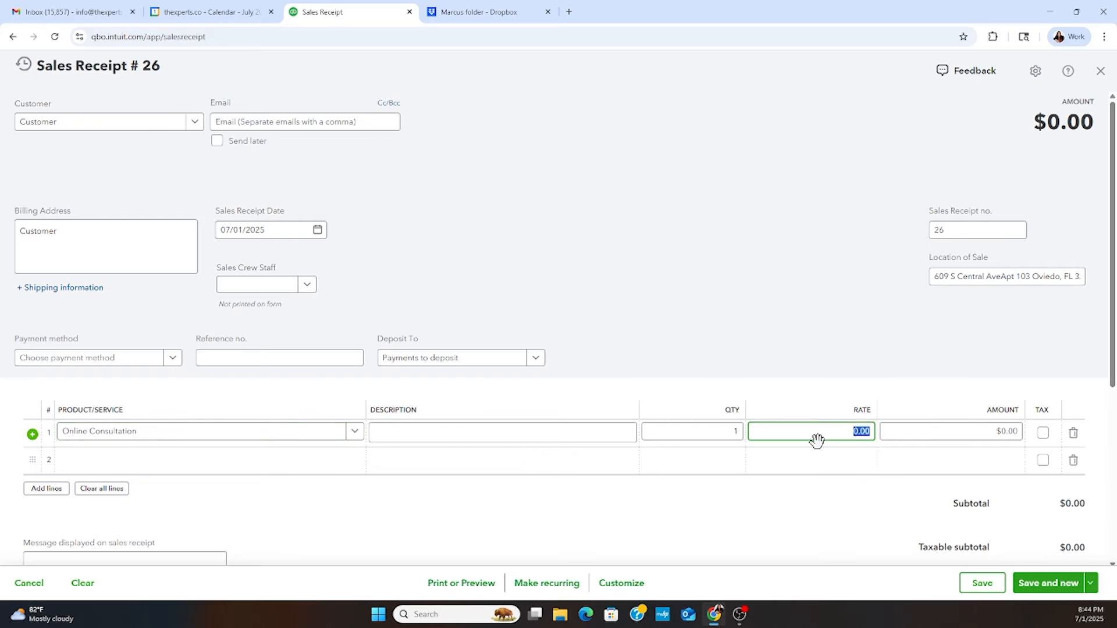
text(5,0)
text(000)
click(700, 304)
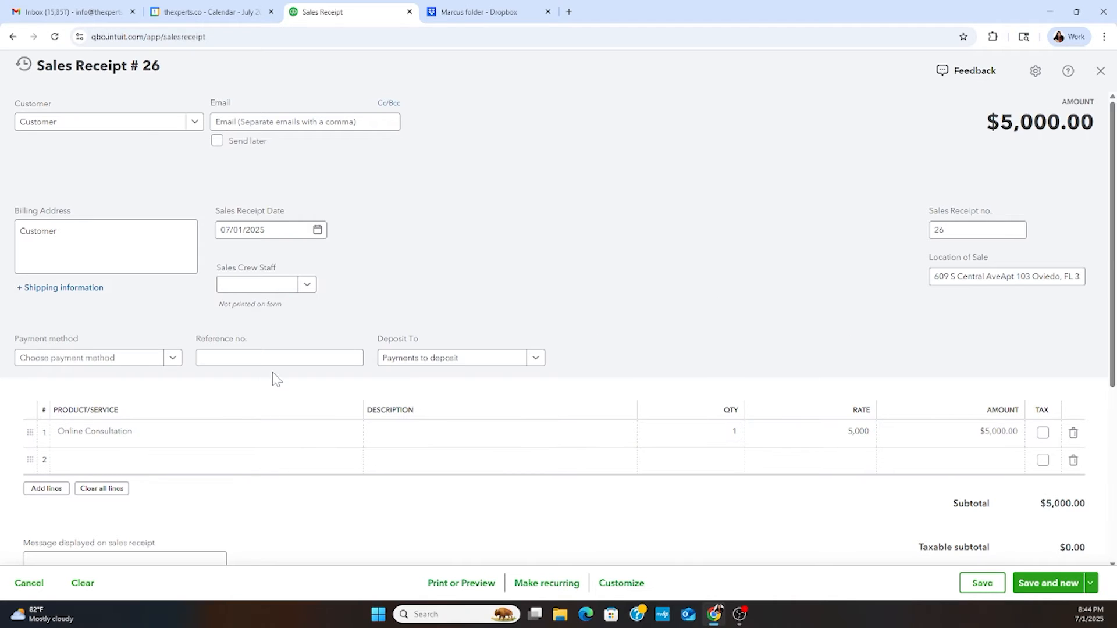
- Set Sales Crew Staff to Mickey Mouse, then save the receipt and start another one
click(304, 286)
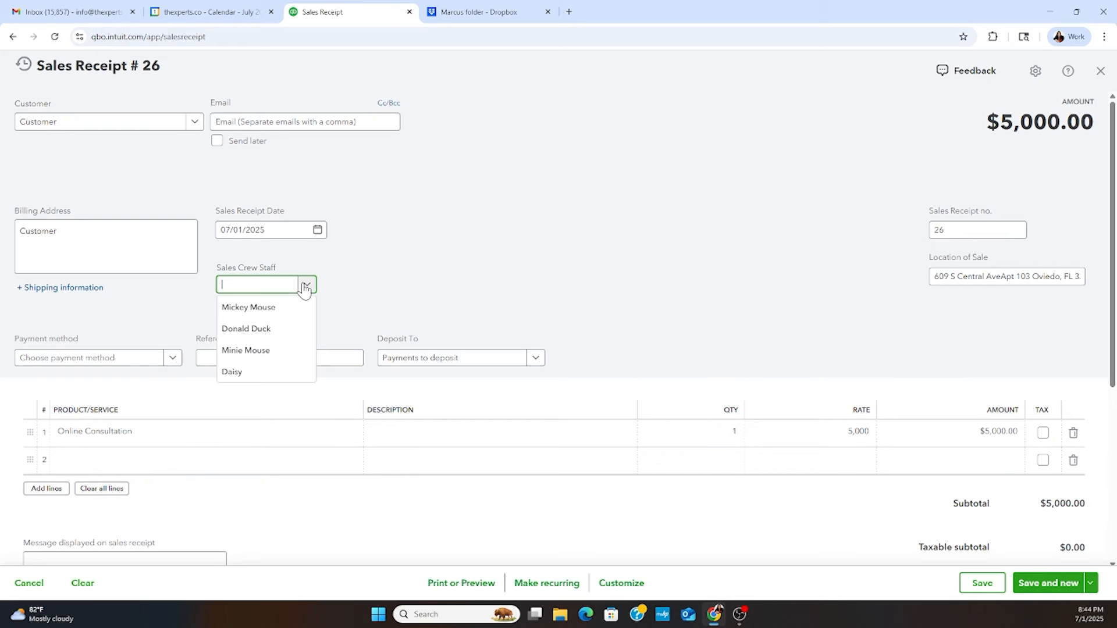
click(278, 308)
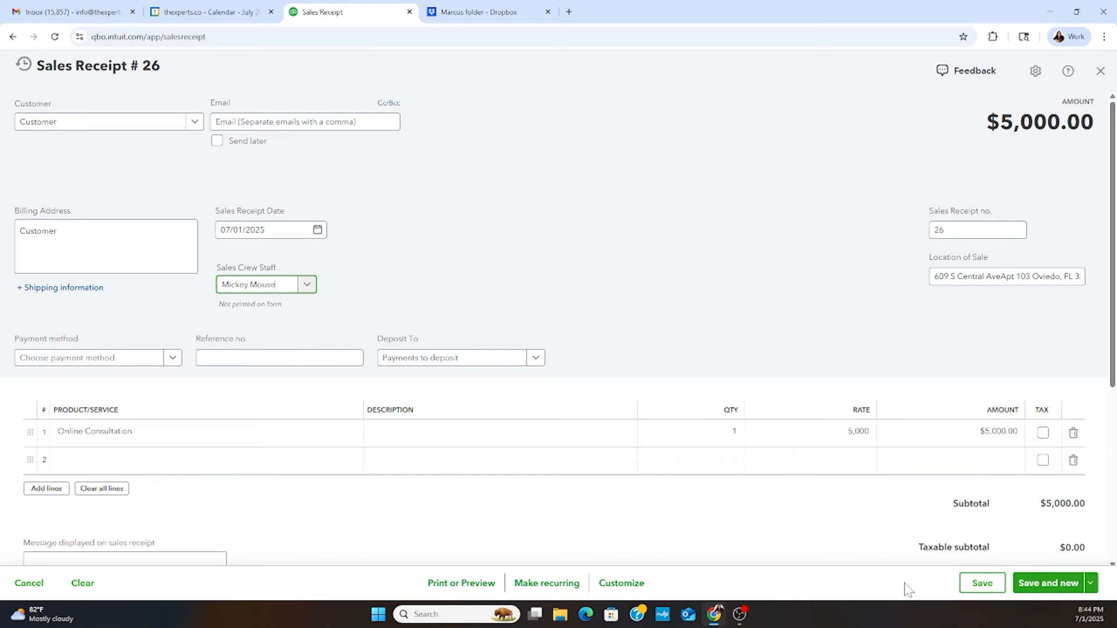
click(1043, 584)
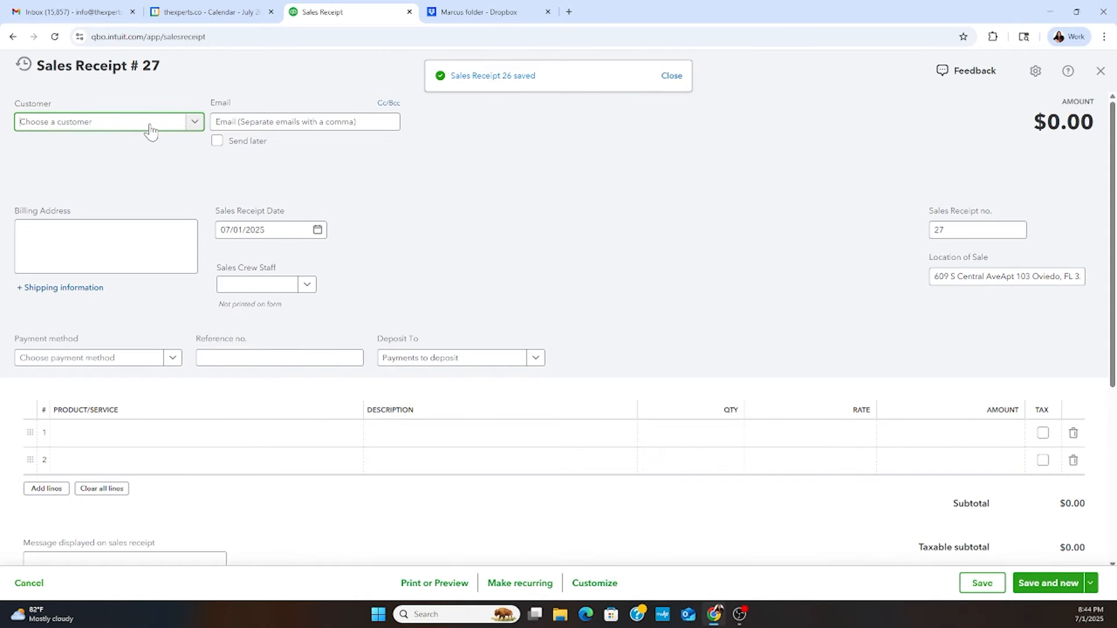
- Choose the entry named Customer as the receipt's customer and set Sales Crew Staff to Donald Duck
text(custo)
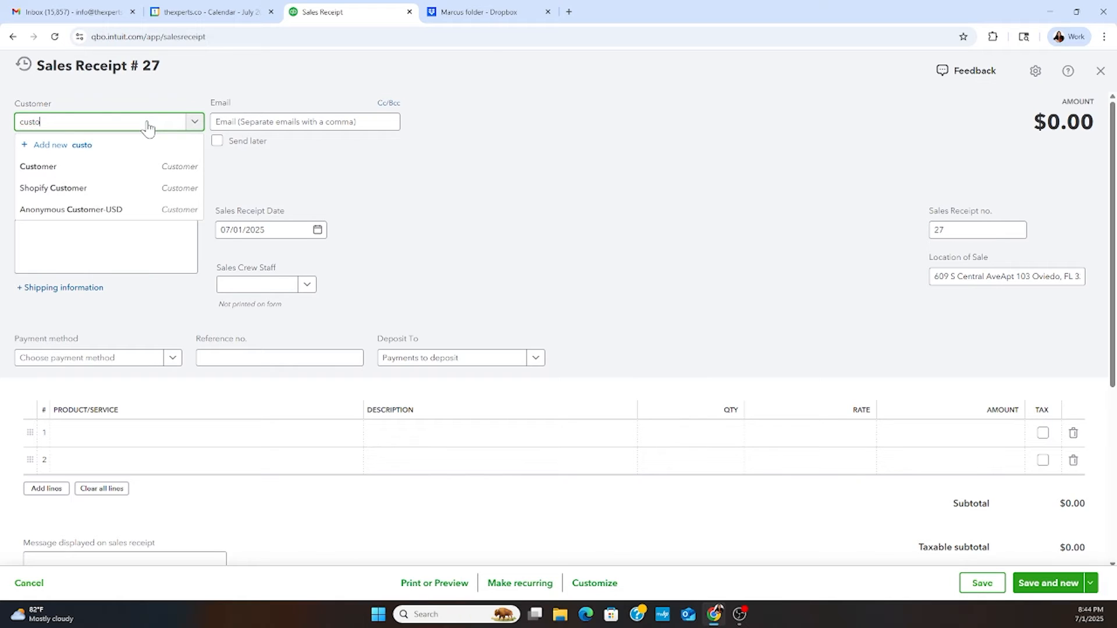
click(93, 168)
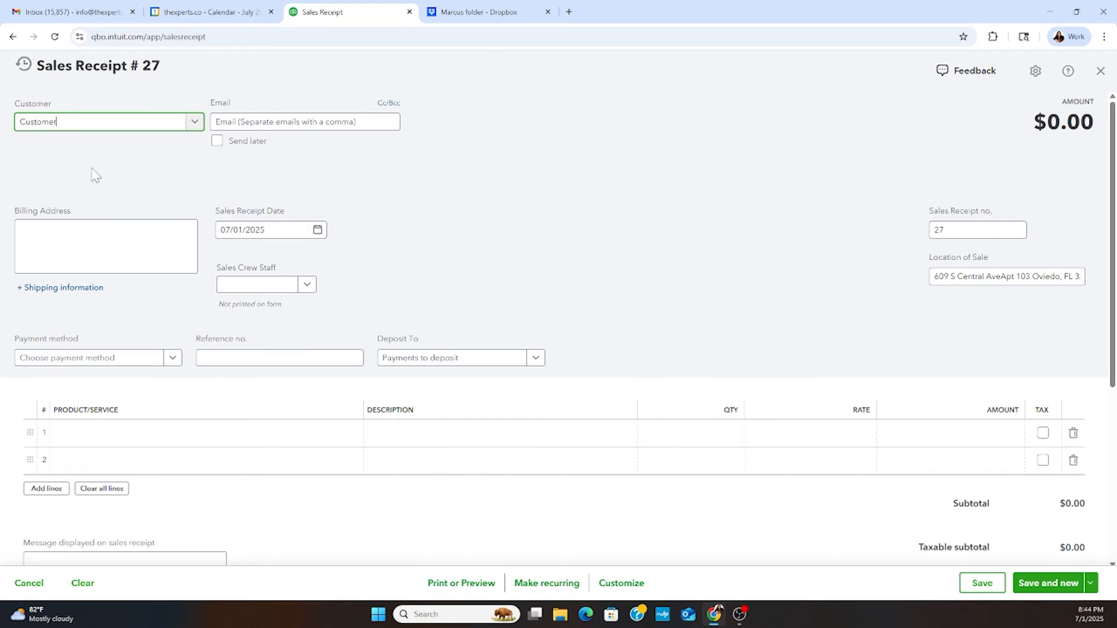
click(303, 288)
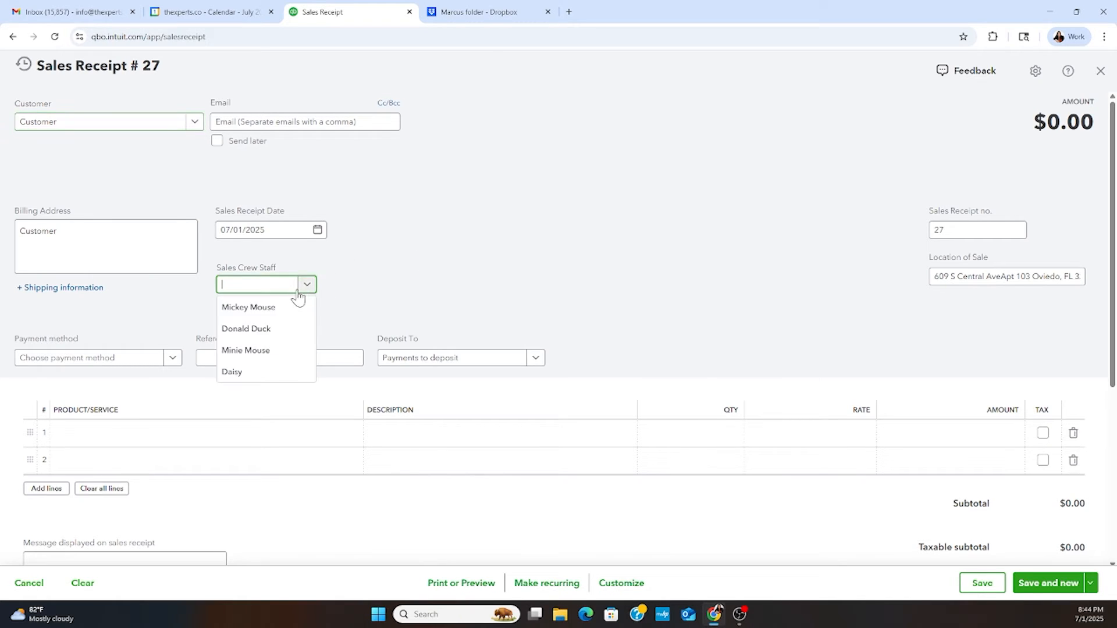
click(276, 329)
- Add Online Consultation as the first line item at a rate of 4,000, then save the receipt and start another one
click(102, 434)
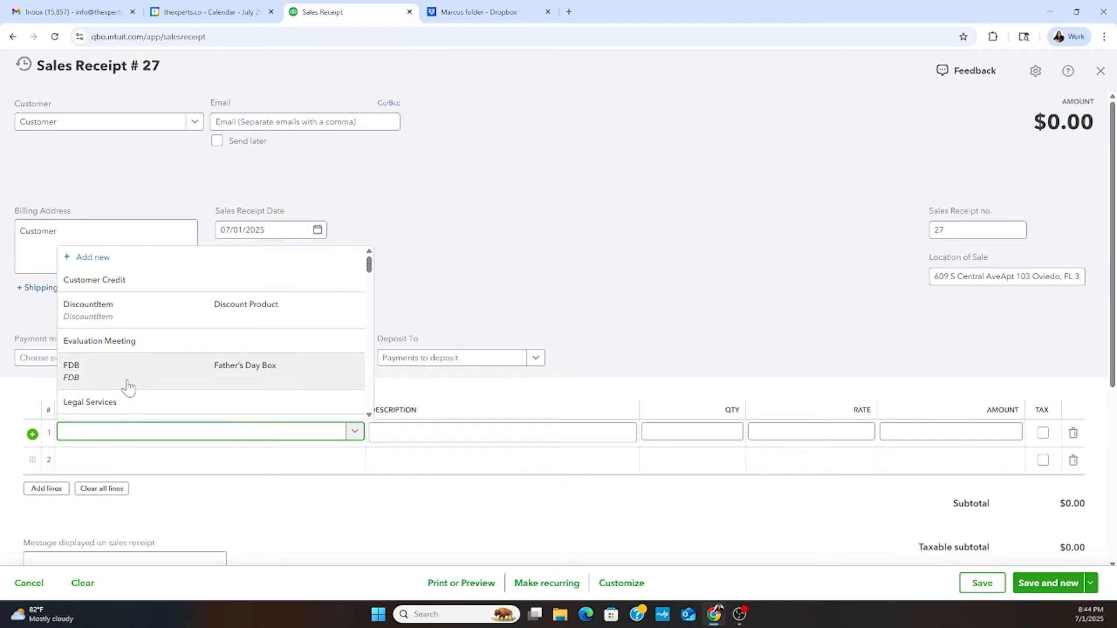
scroll(127, 384, down, 2)
scroll(130, 383, down, 1)
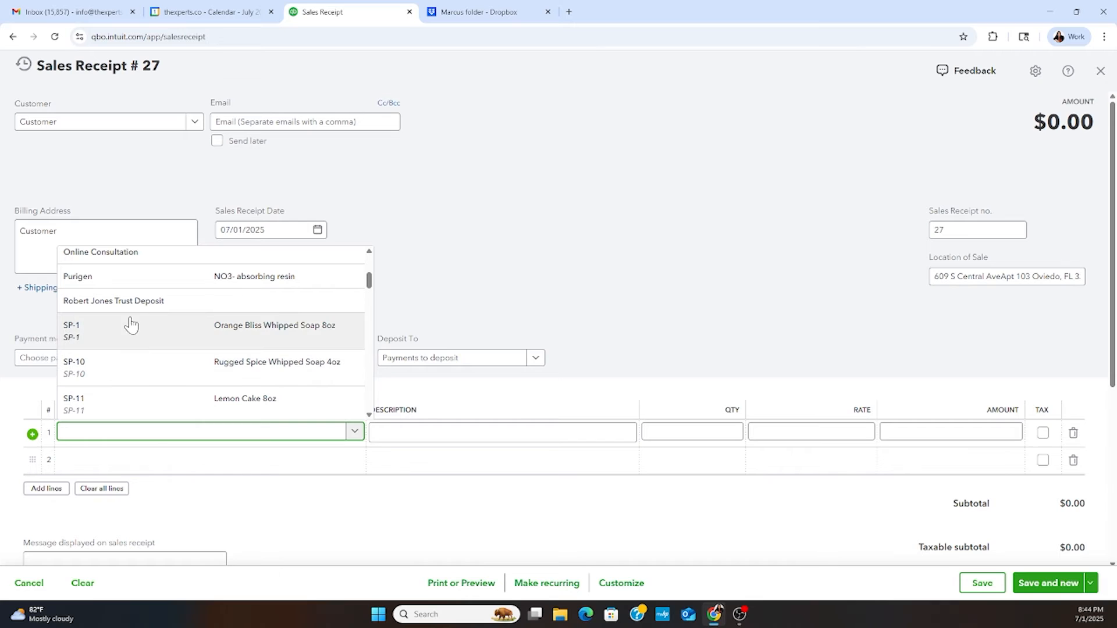
click(139, 260)
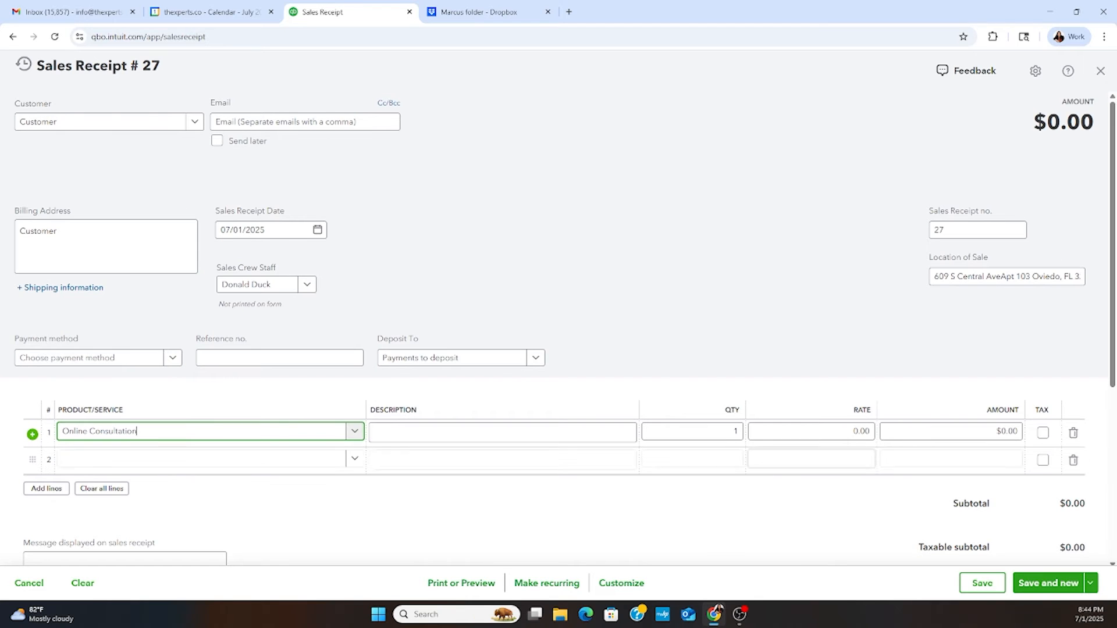
click(821, 432)
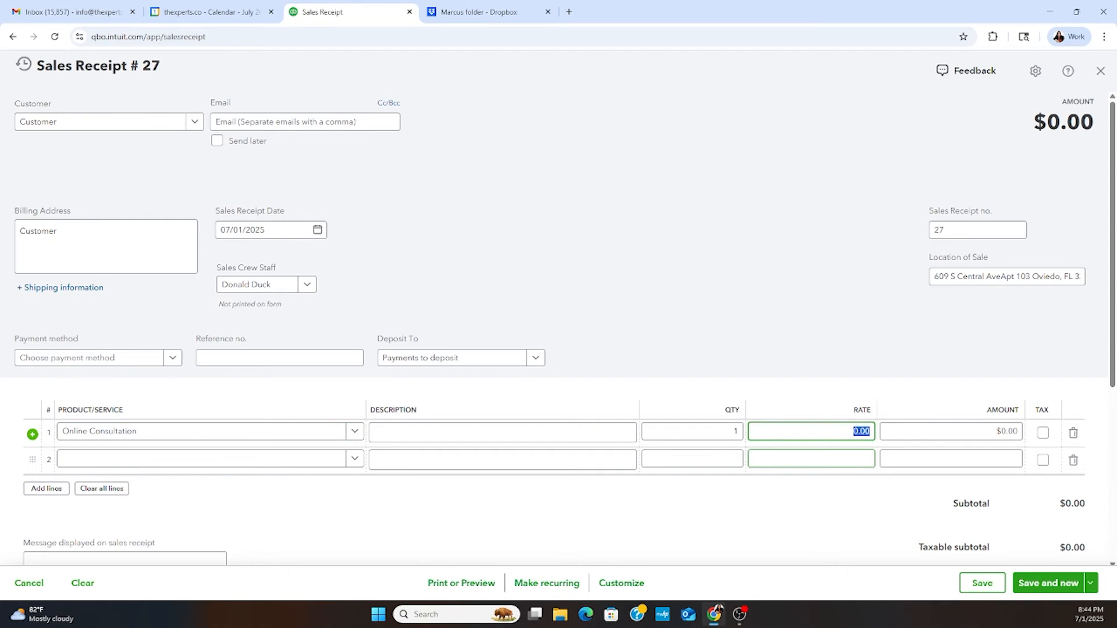
text(40)
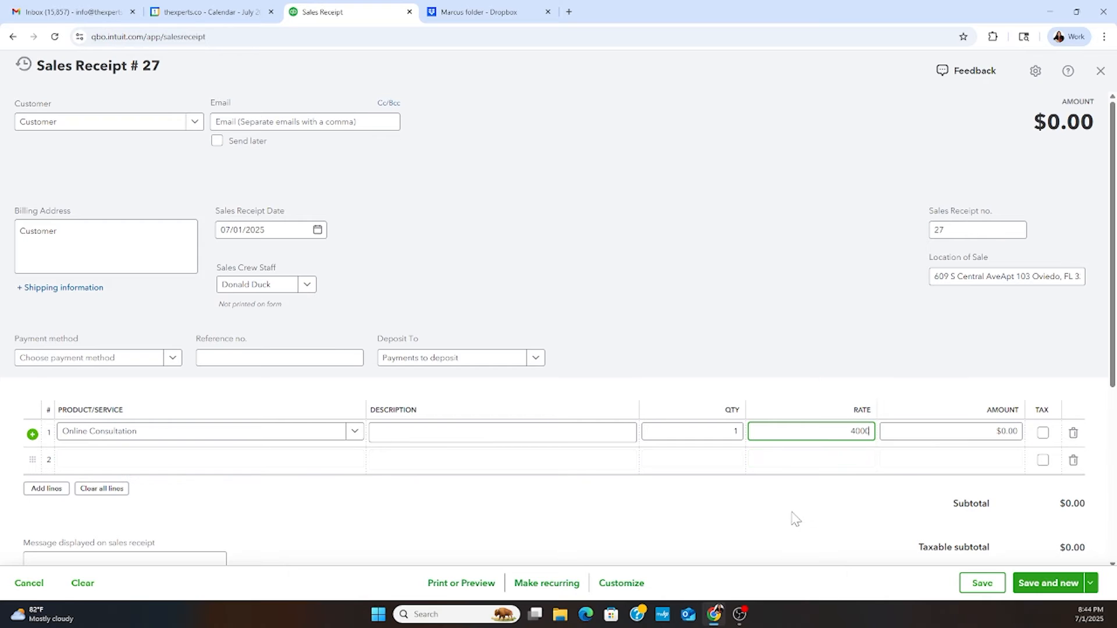
click(793, 518)
click(1068, 584)
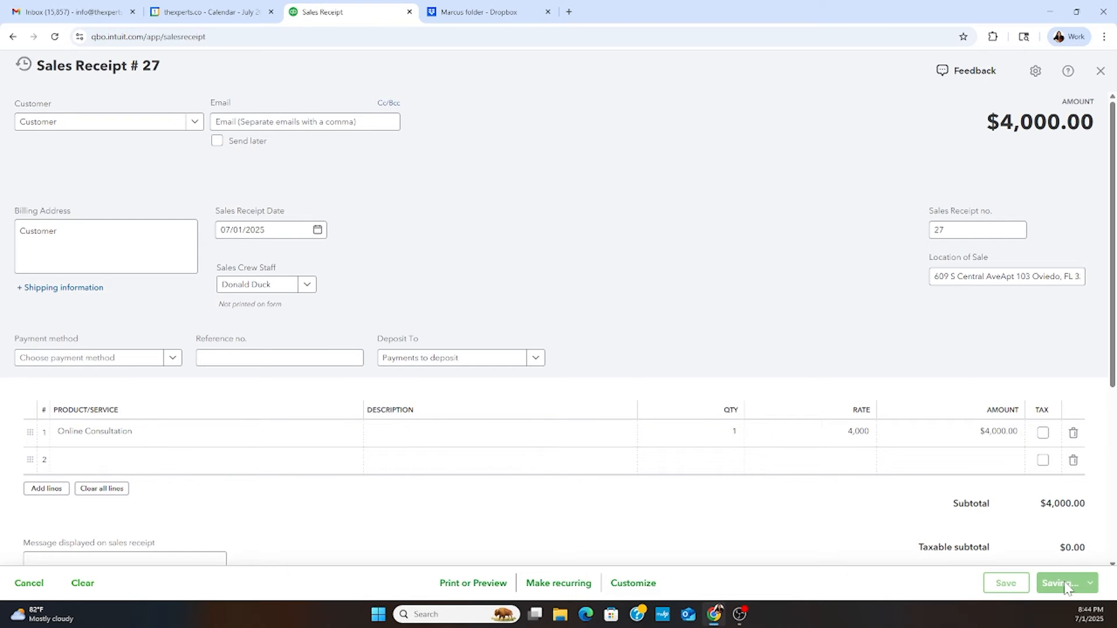
- Choose the entry named Customer as the customer of the new sales receipt
click(195, 123)
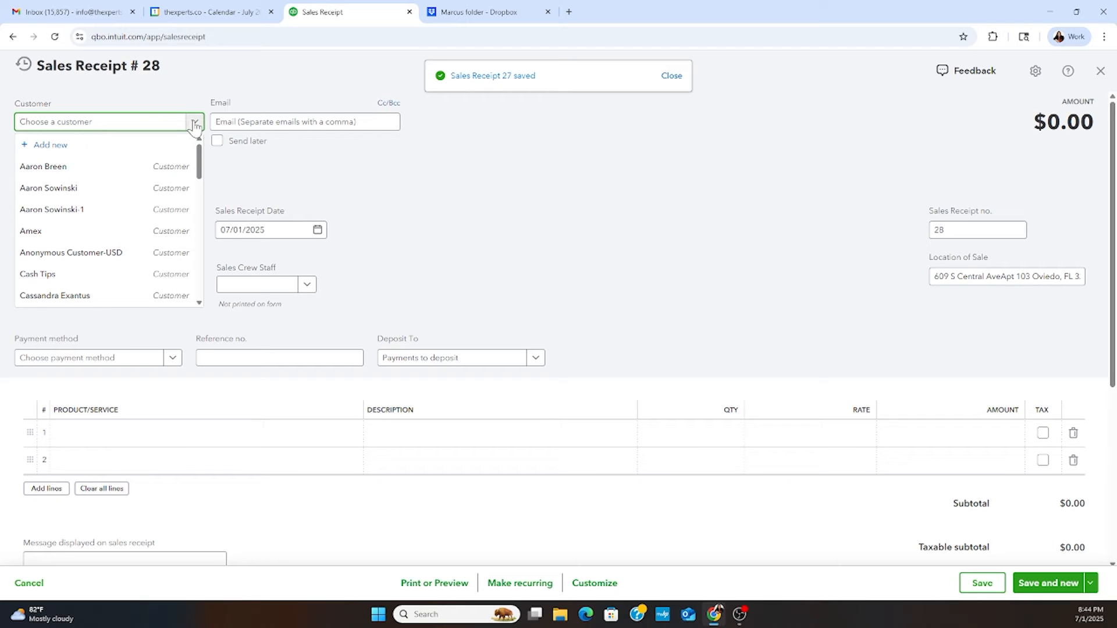
text(cust)
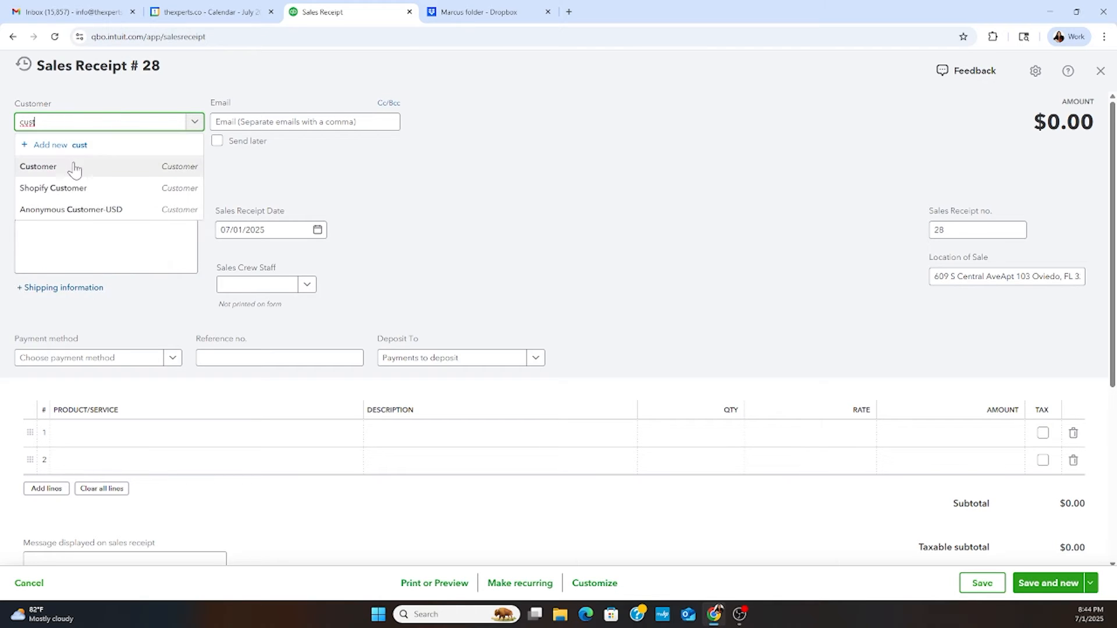
click(75, 168)
- Add Online Consultation as the receipt's first line item at a rate of 8,000
click(147, 434)
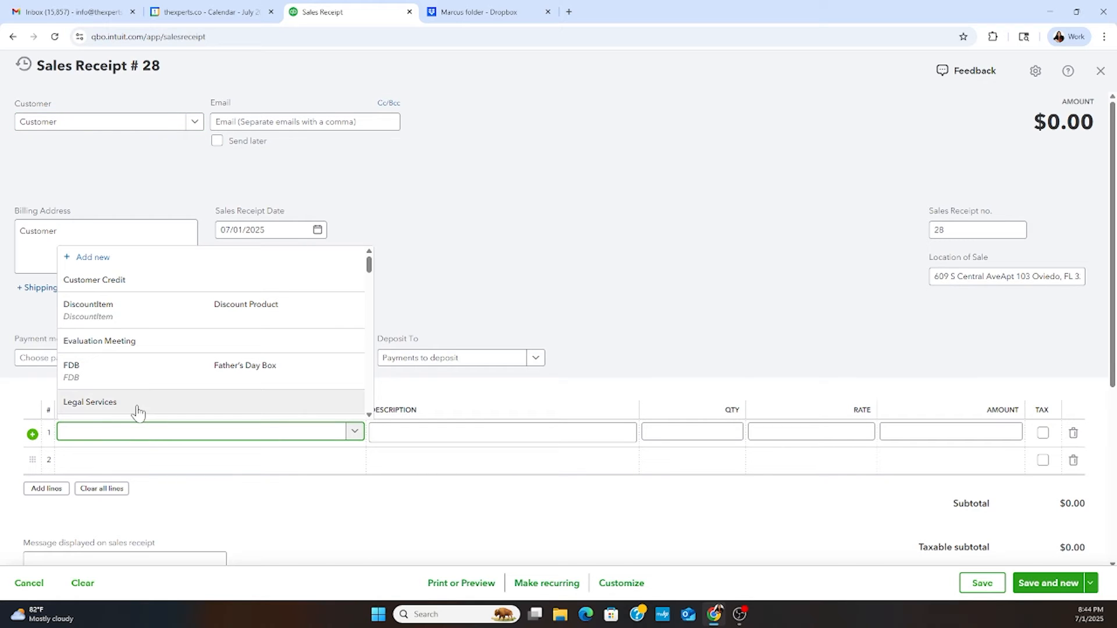
scroll(138, 398, down, 3)
scroll(134, 381, up, 2)
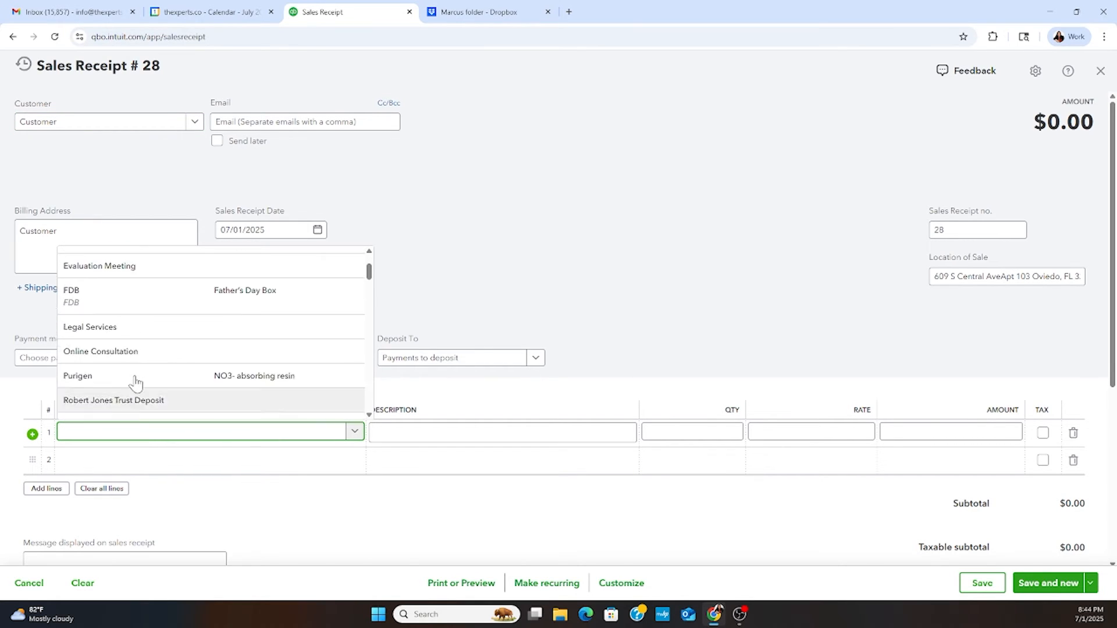
scroll(134, 382, down, 1)
click(100, 310)
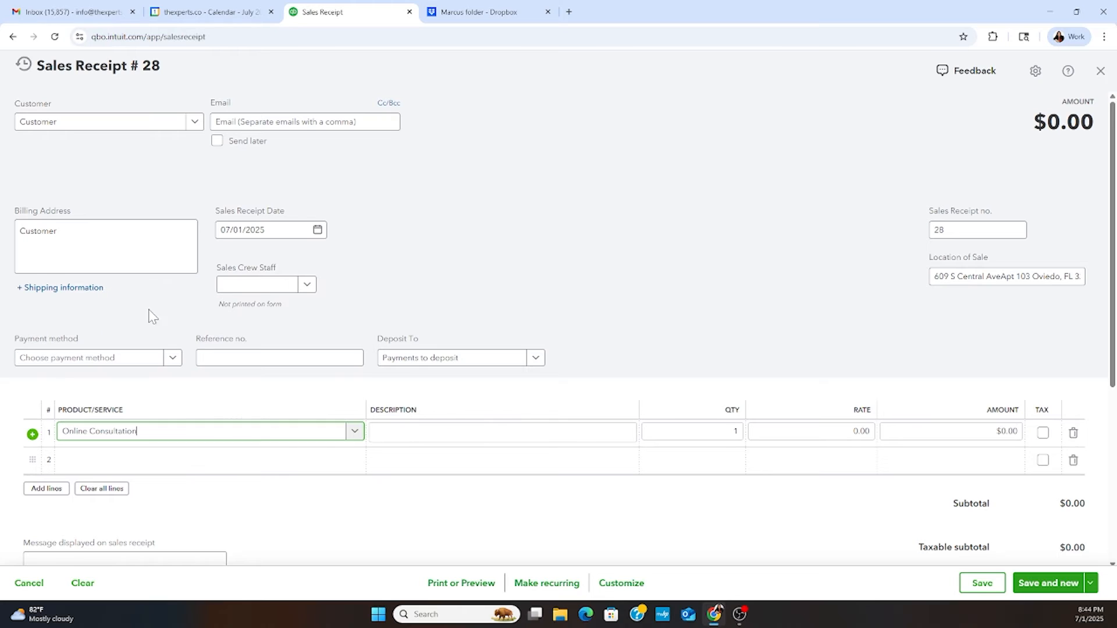
click(854, 432)
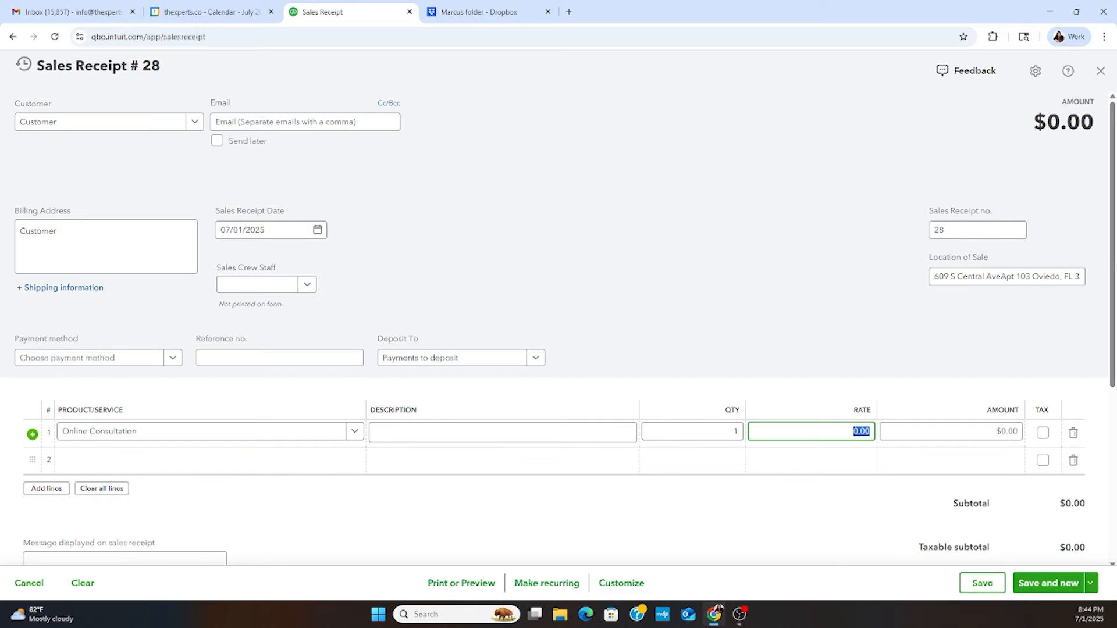
text(3)
- Set Sales Crew Staff to Minie Mouse, then save the receipt and start another one
click(309, 286)
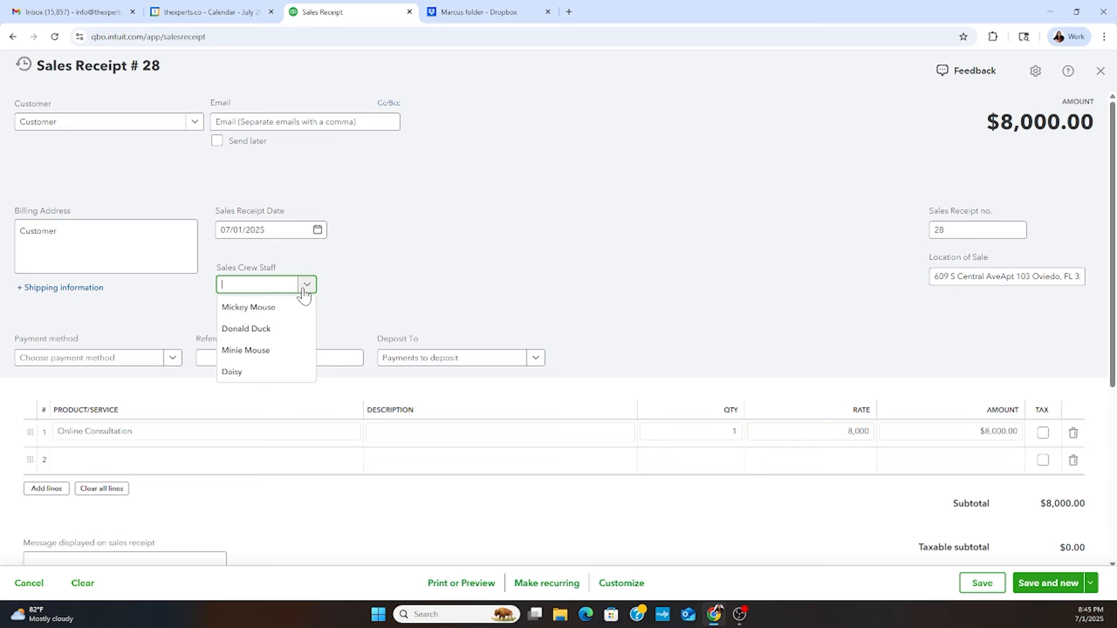
click(270, 350)
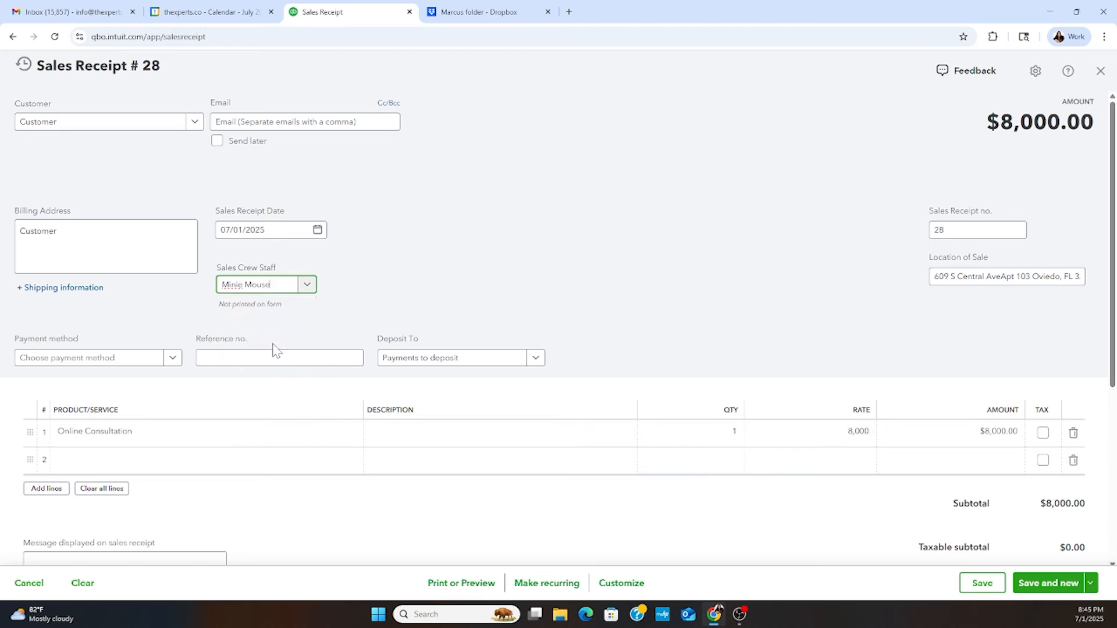
click(1022, 584)
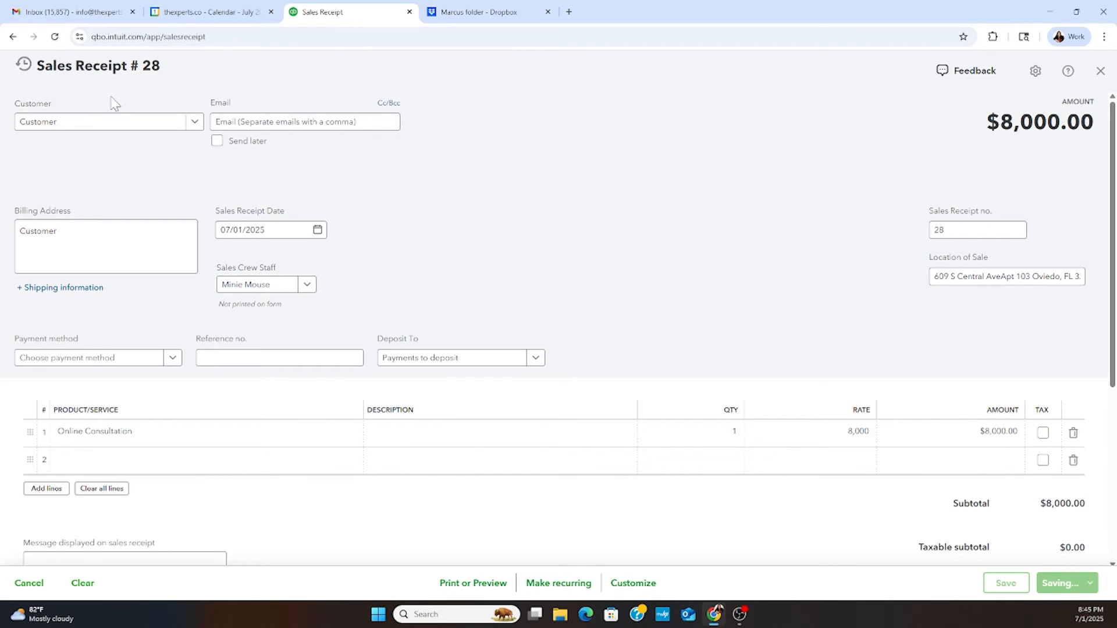
- Choose the entry named Customer for the new receipt and set Sales Crew Staff to Daisy
click(107, 124)
text(cu)
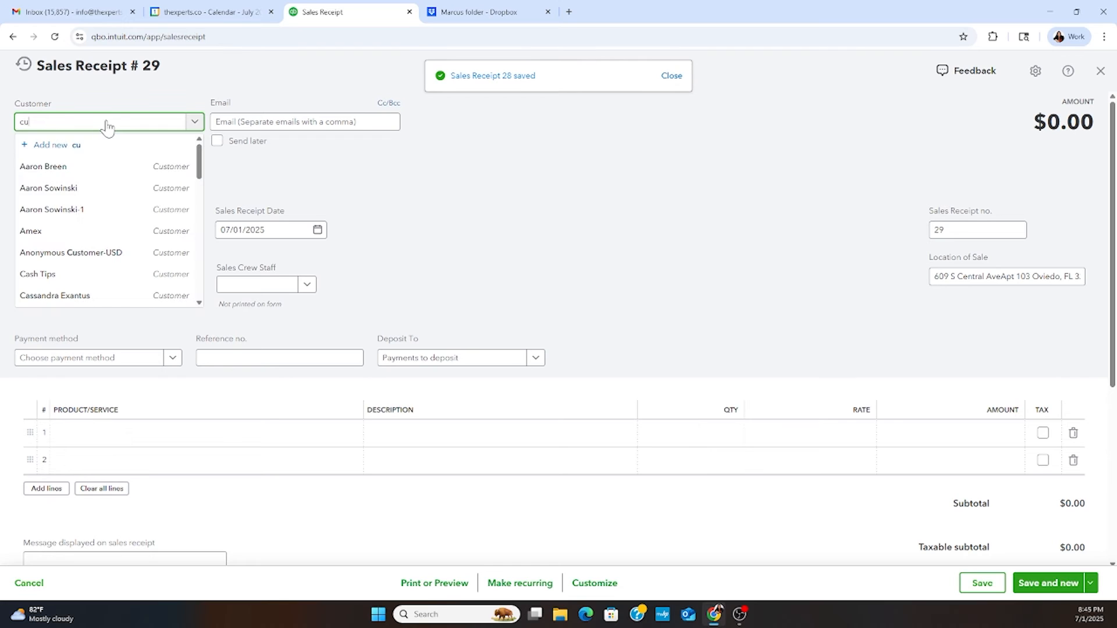
text(stomer)
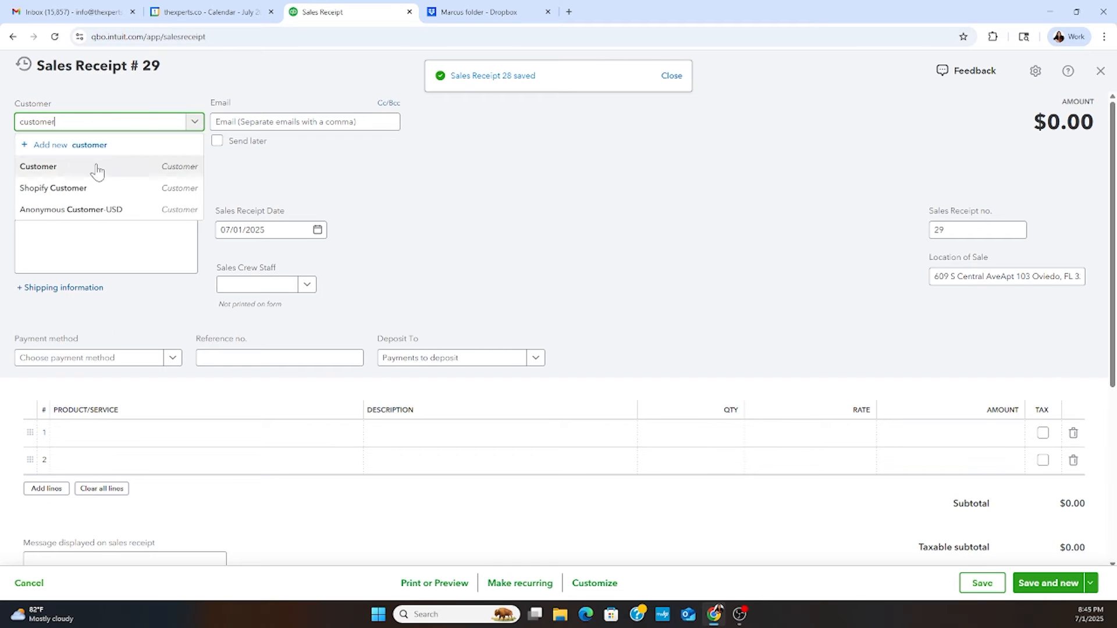
click(98, 173)
click(294, 284)
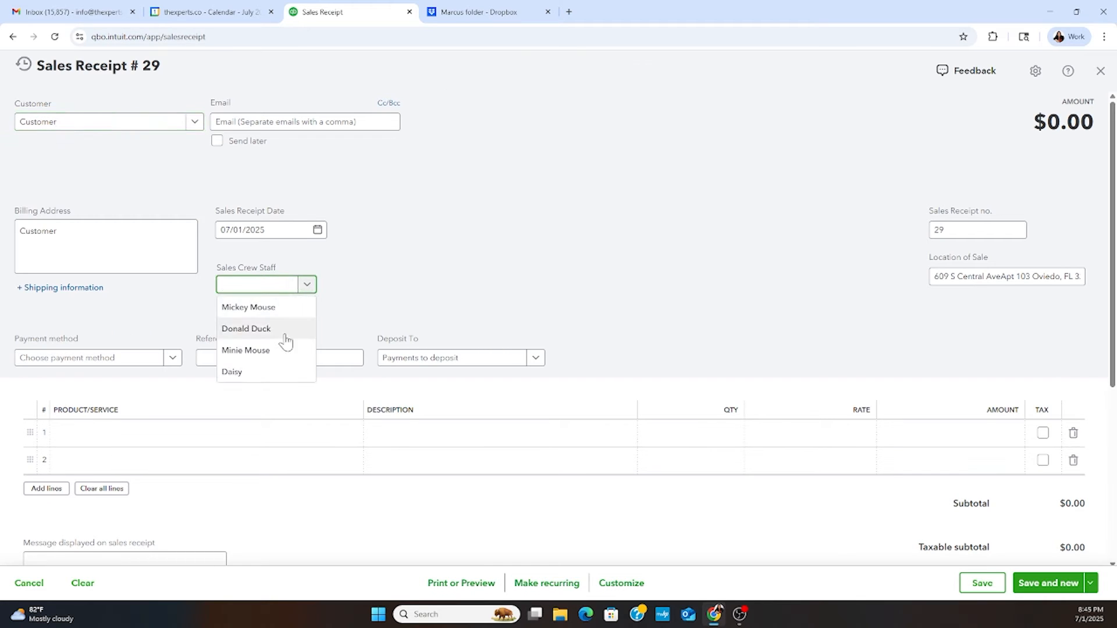
click(231, 371)
- Add Sales as the first line item at a rate of 7,000, then save and close the receipt
click(210, 442)
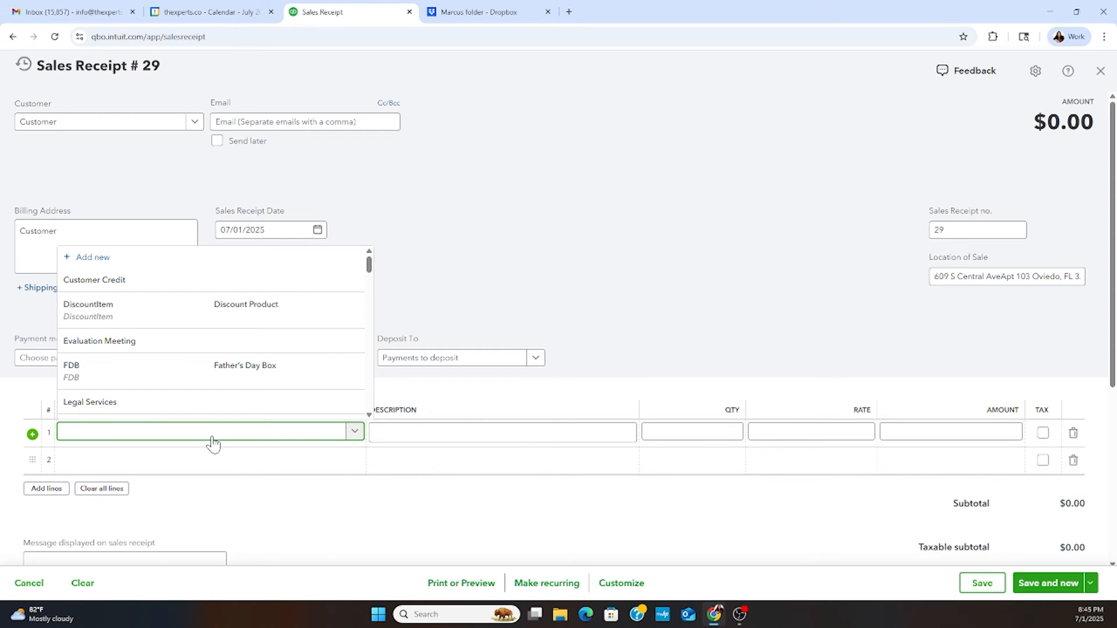
text(sa)
click(194, 413)
click(824, 425)
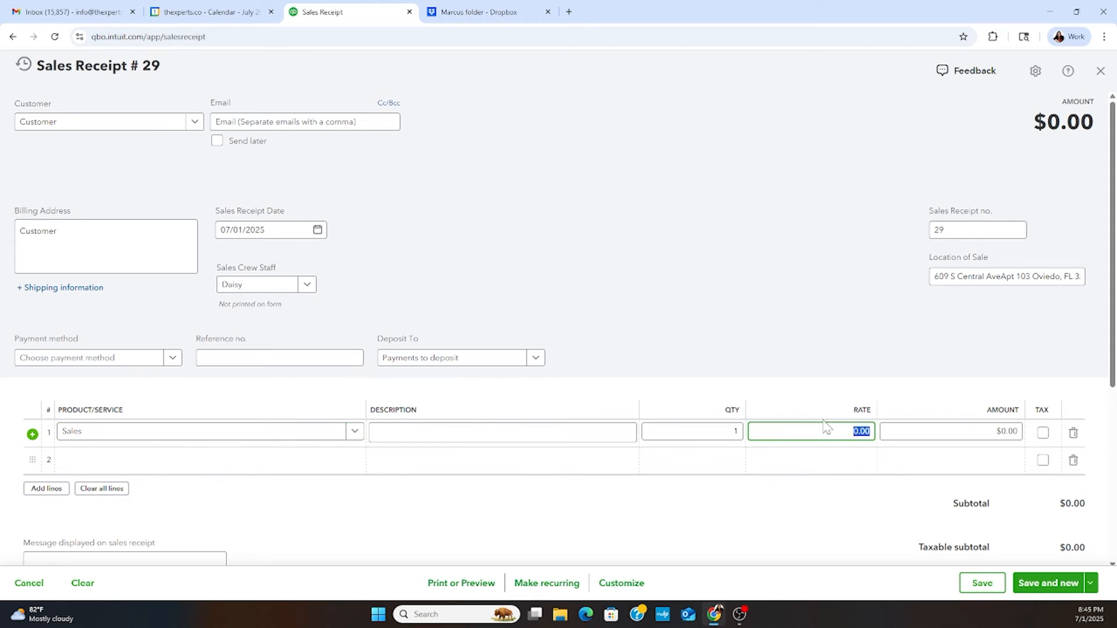
text(70)
click(1091, 583)
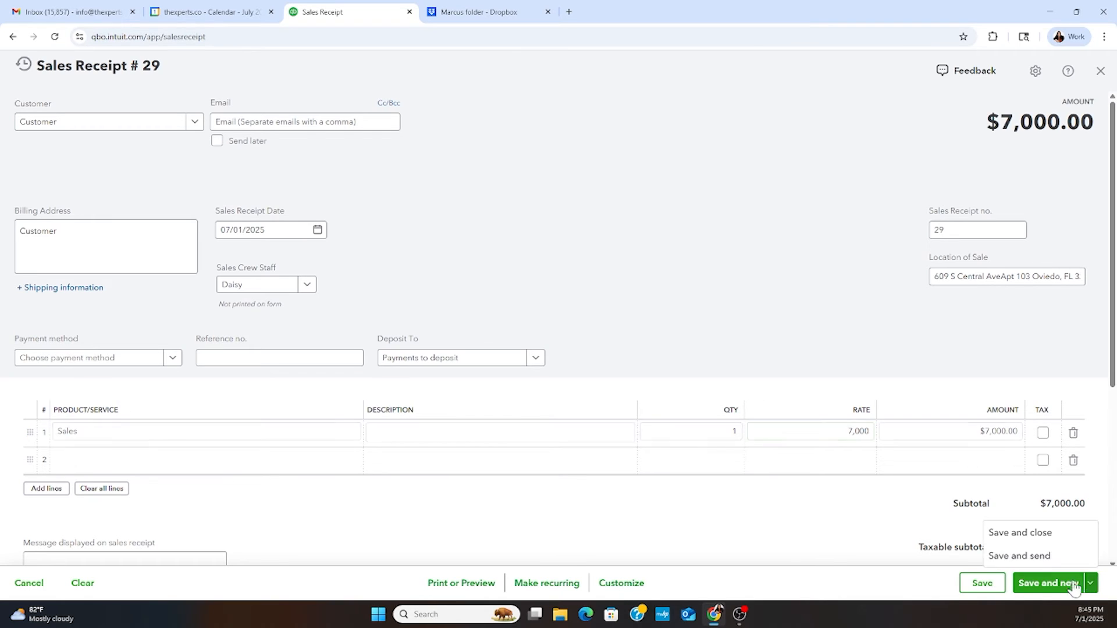
click(1035, 540)
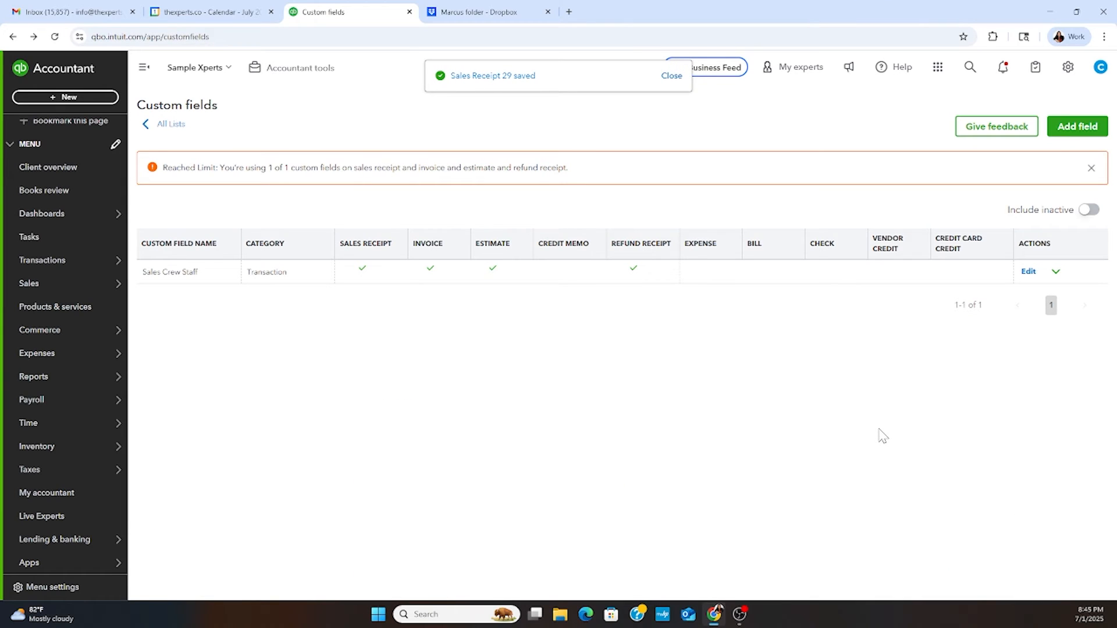
- Create a bank deposit into Chase 123 and include the four 07/01/2025 sales receipts but not the 01/29/2025 payment
click(64, 98)
click(305, 164)
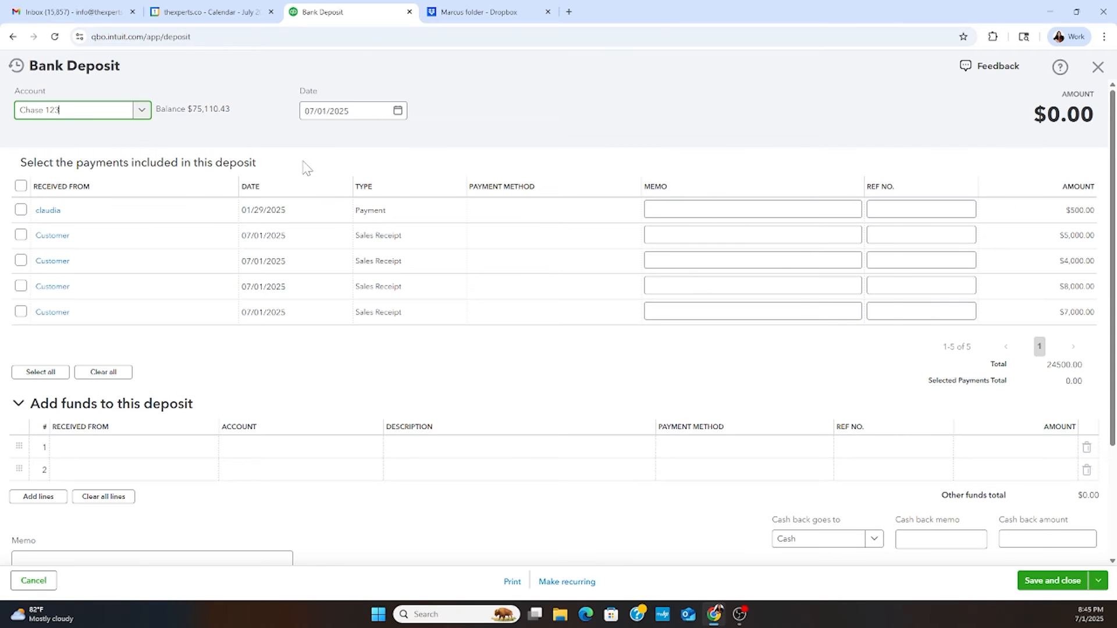
click(19, 188)
click(20, 187)
click(22, 212)
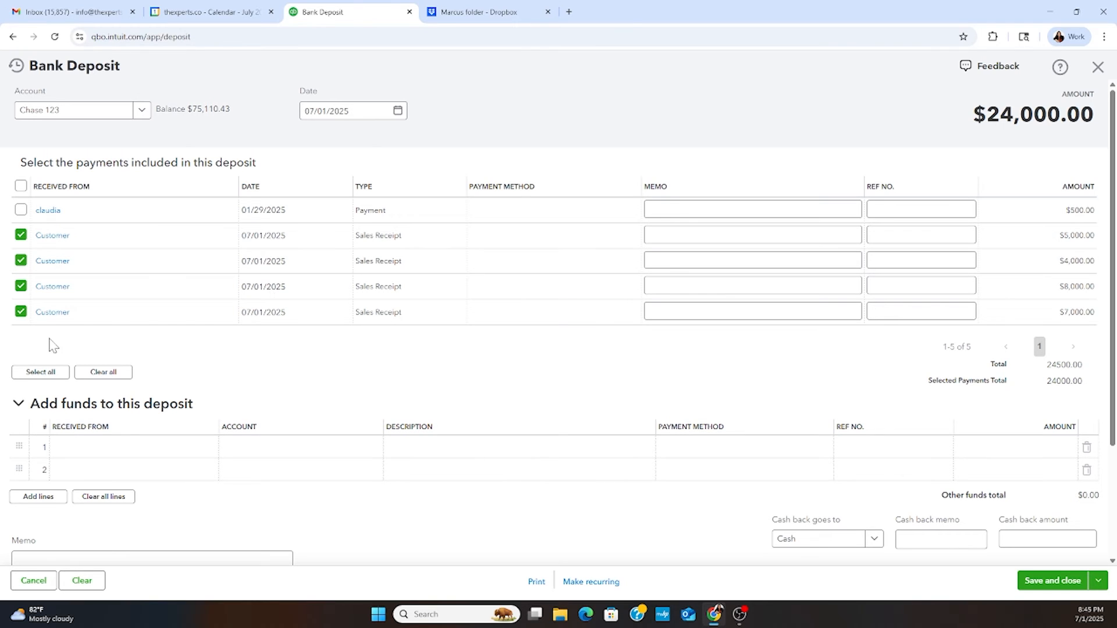
- Deselect the $4,000, $8,000 and $7,000 sales receipts in the deposit and select all three again
click(21, 262)
click(20, 288)
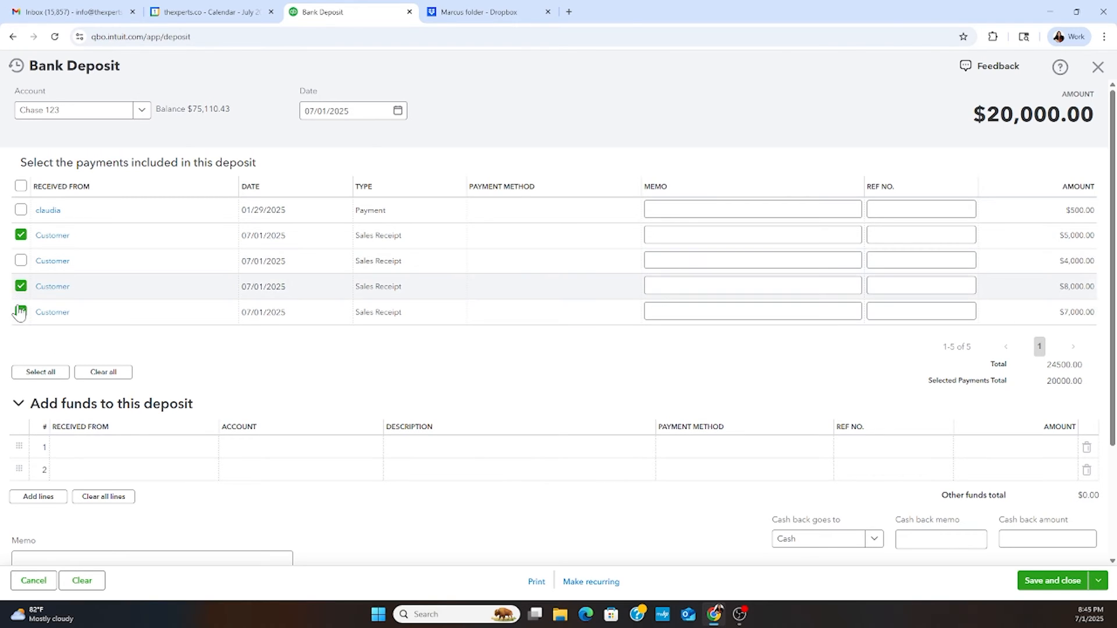
click(21, 313)
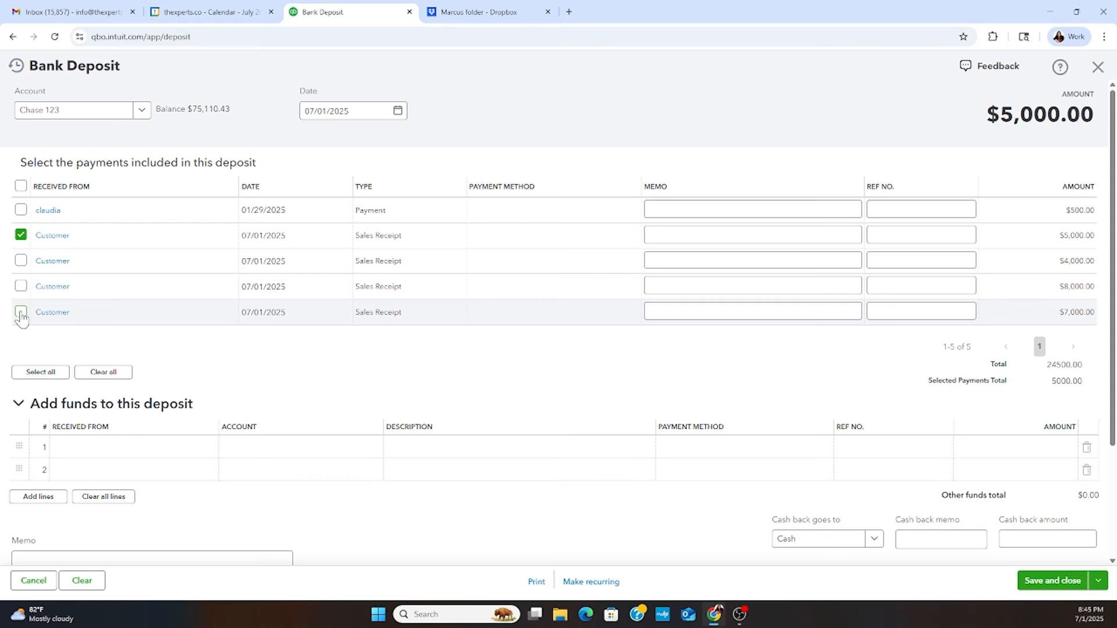
click(21, 262)
click(21, 286)
click(21, 315)
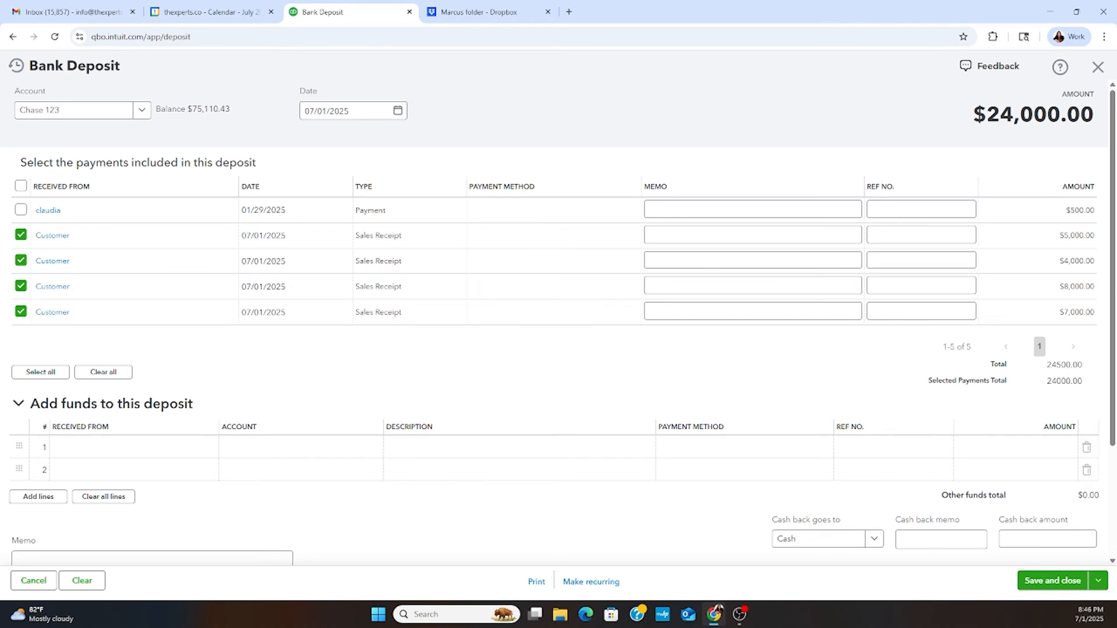
- Save and close the bank deposit
click(1054, 580)
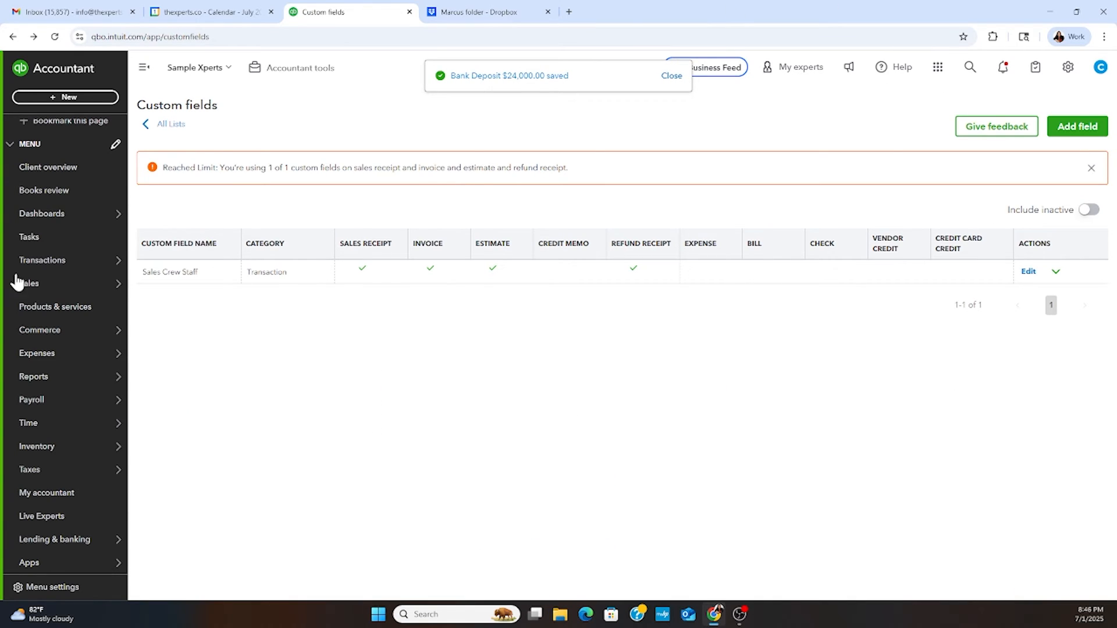
- Open the bank transactions and view possible matches for the first pending American Express transaction, closing the list without matching
mouse_move(74, 257)
click(138, 261)
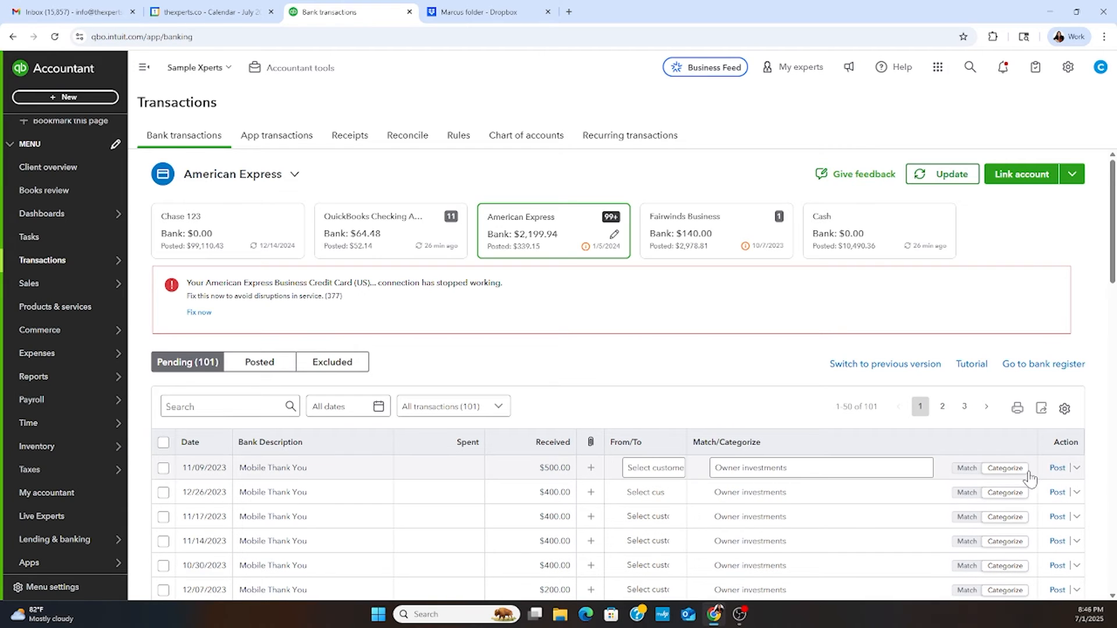
click(968, 470)
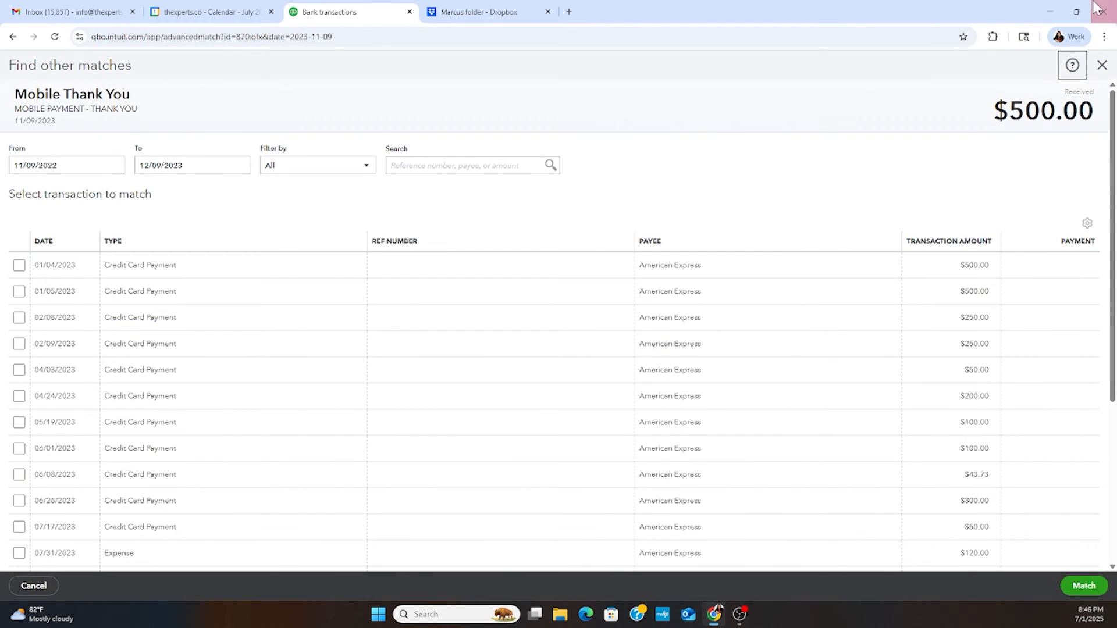
click(1101, 70)
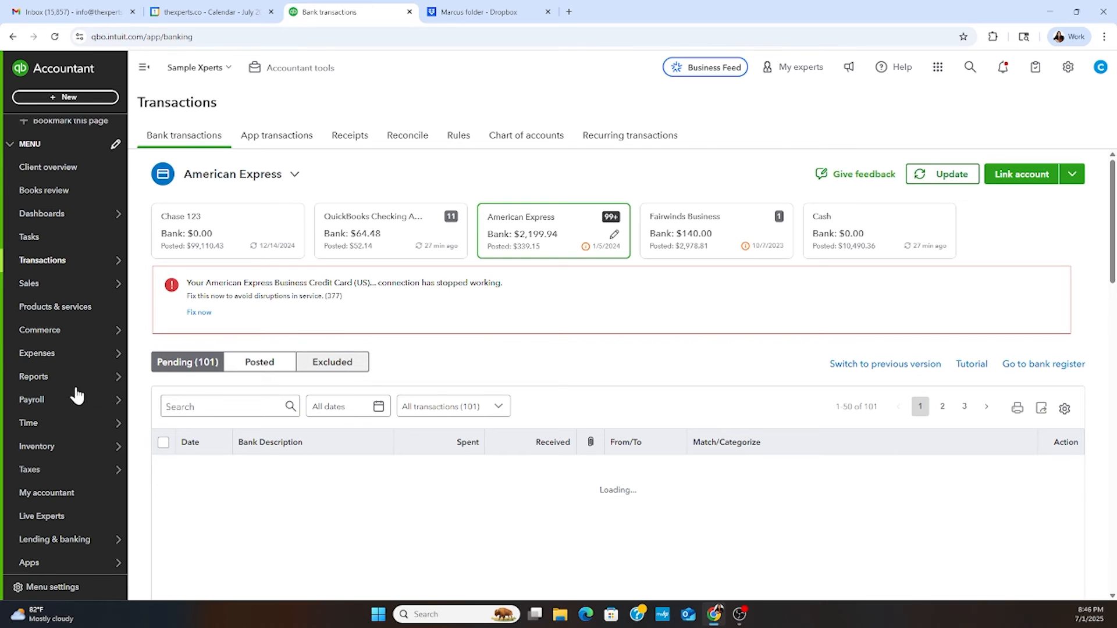
- Open the Sales by Customer Type Detail report from the Sales and customers group of the standard reports
mouse_move(66, 353)
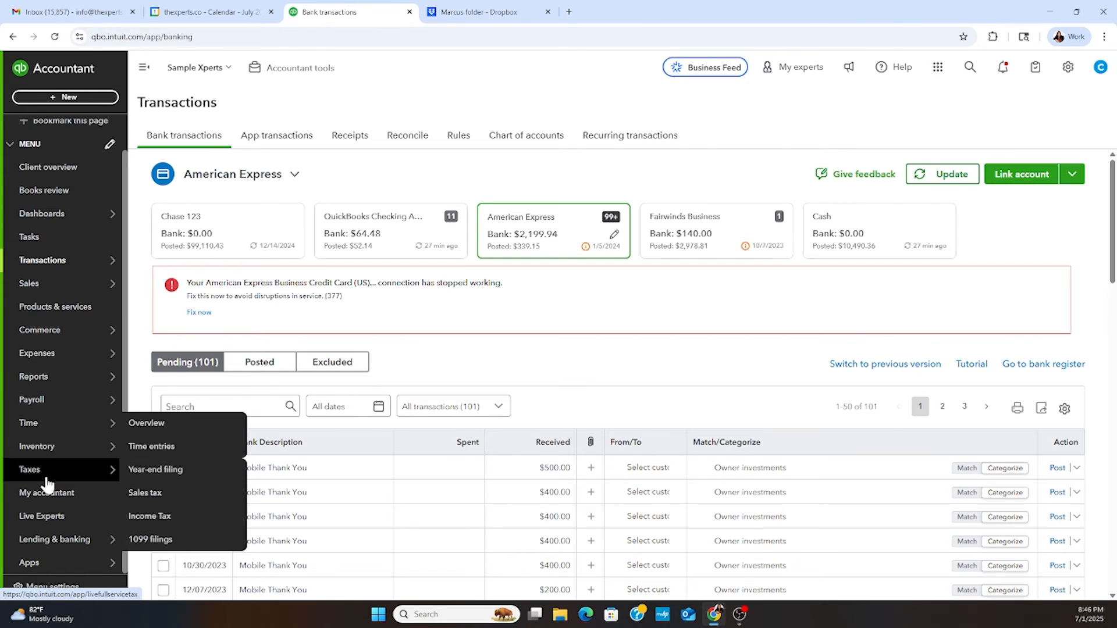
click(34, 381)
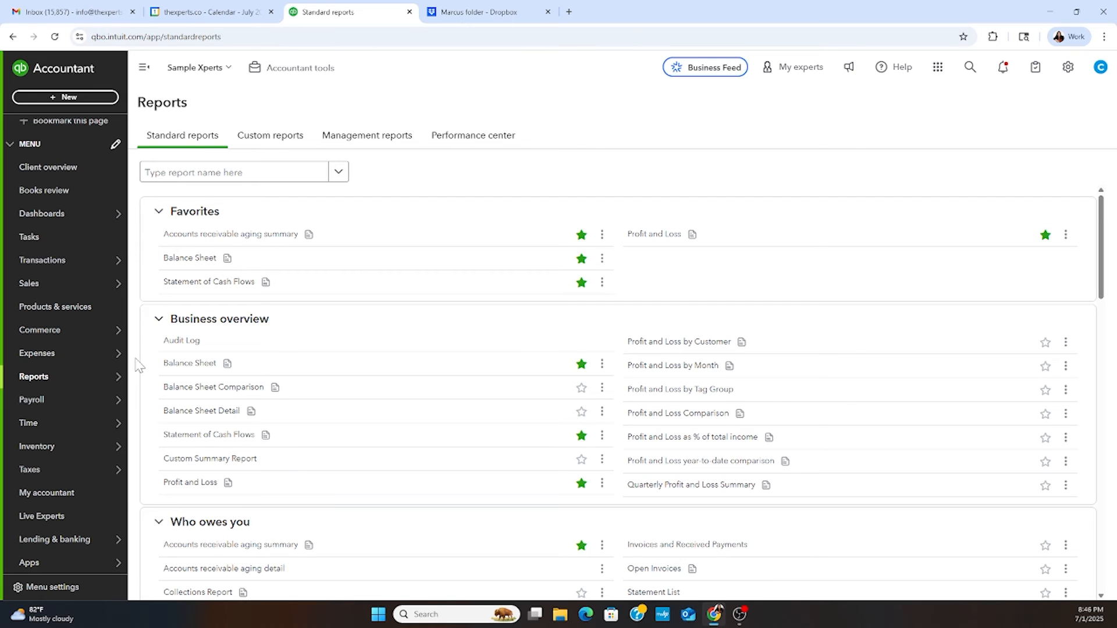
scroll(515, 408, down, 3)
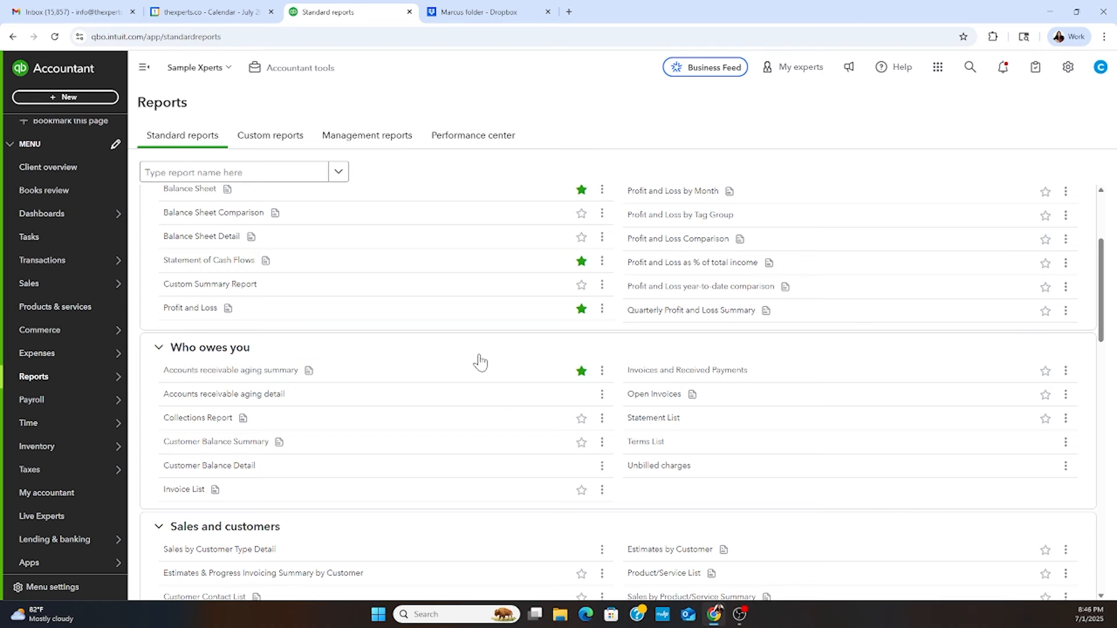
scroll(440, 532, down, 3)
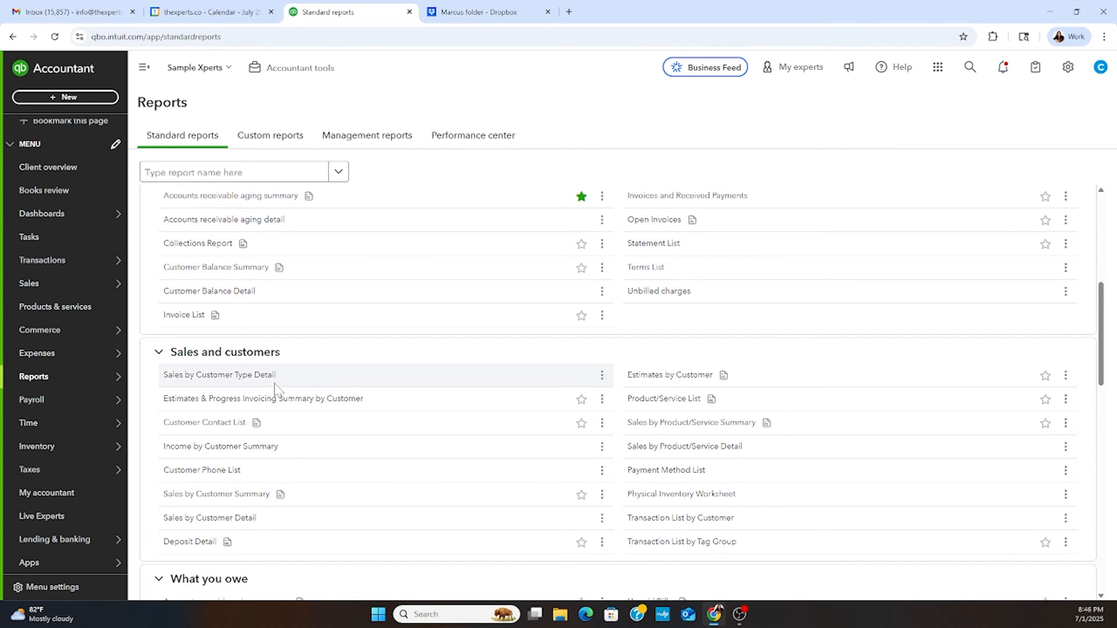
click(255, 373)
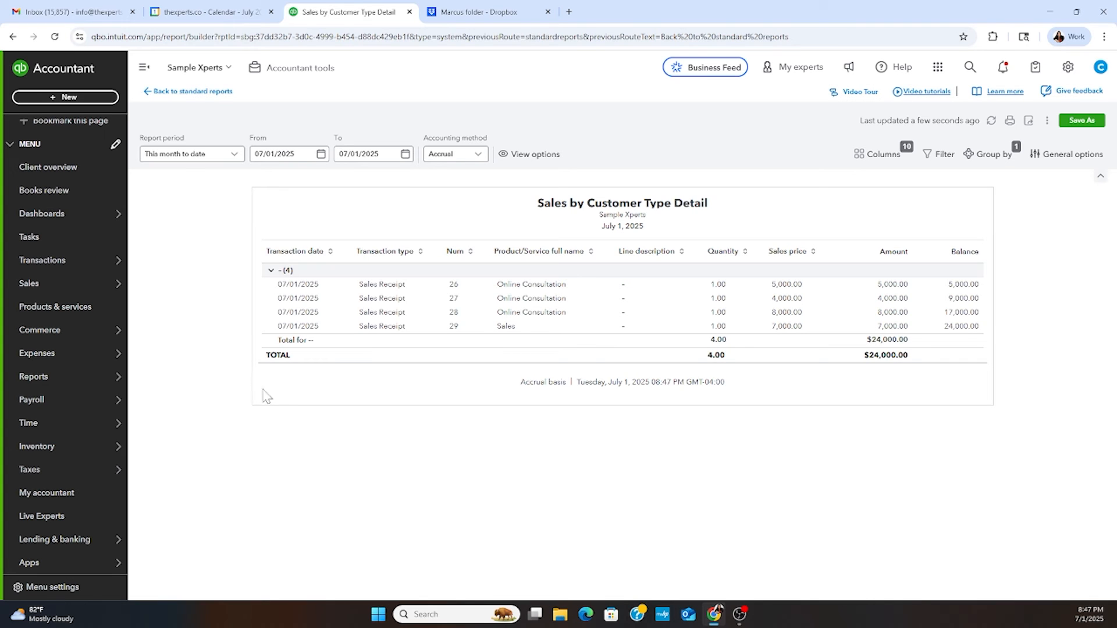
- Filter the report to transactions where Sales Crew Staff equals the first listed staff member
click(926, 160)
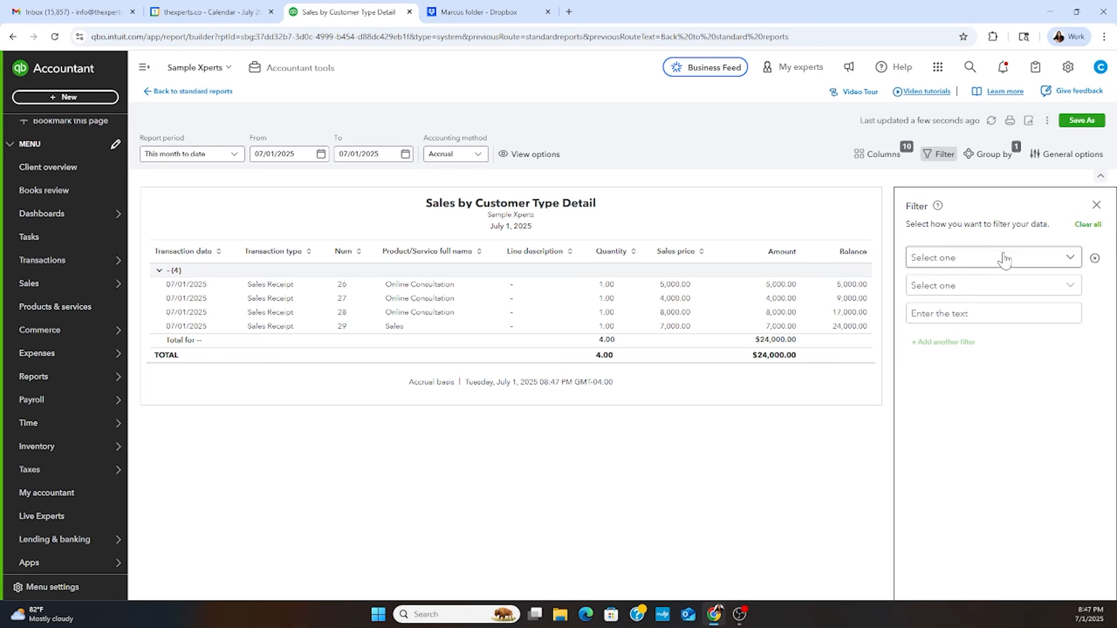
click(1004, 256)
scroll(955, 380, down, 3)
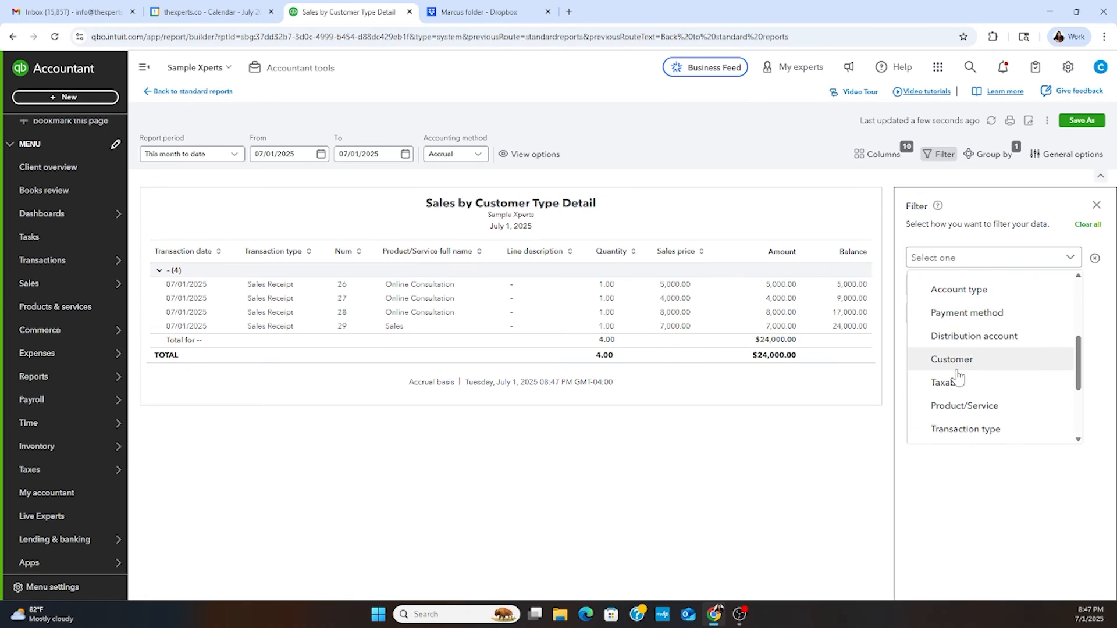
scroll(958, 377, down, 3)
scroll(959, 376, down, 1)
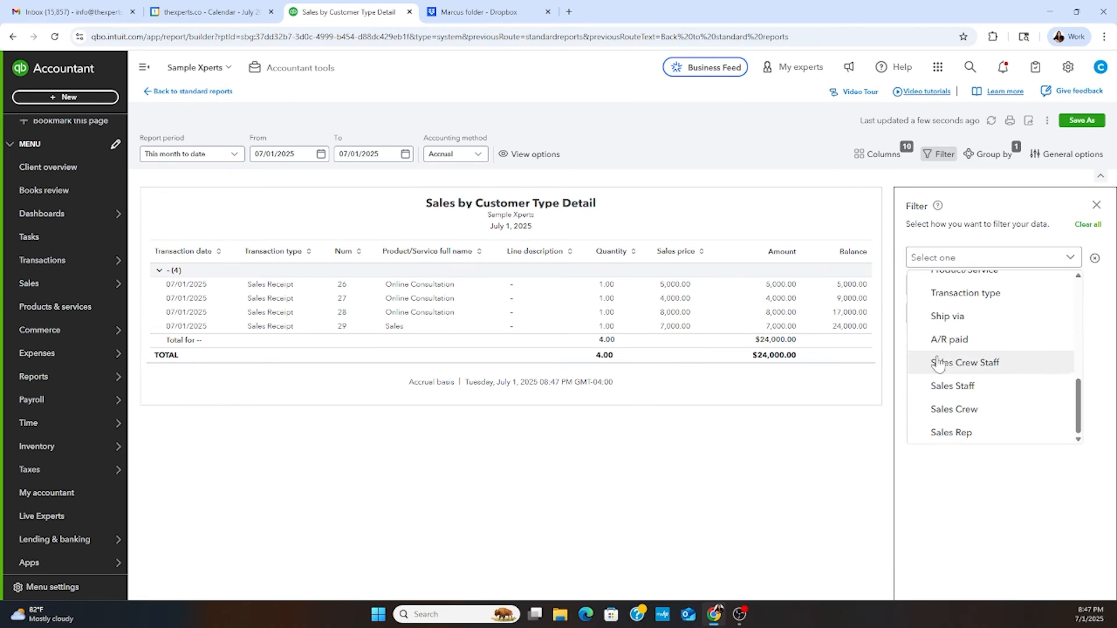
click(959, 362)
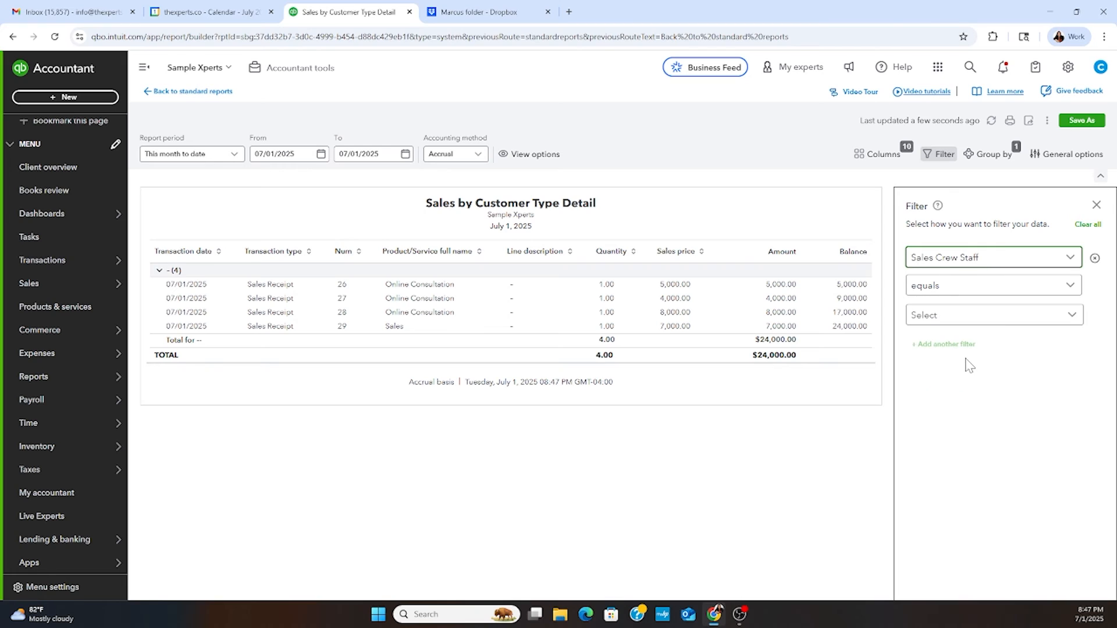
click(964, 319)
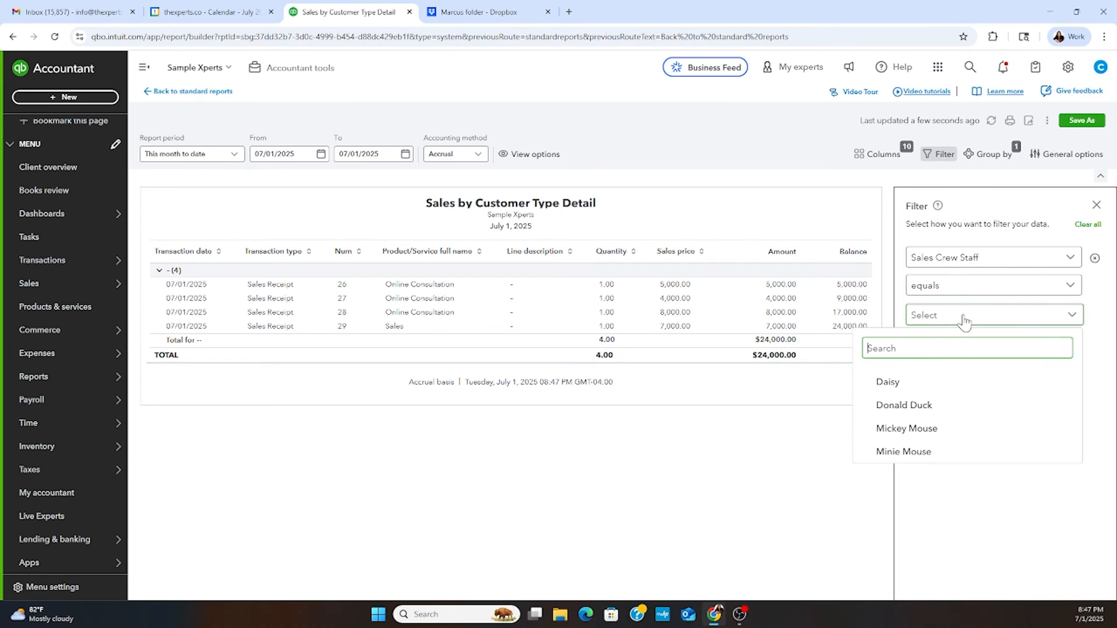
click(911, 387)
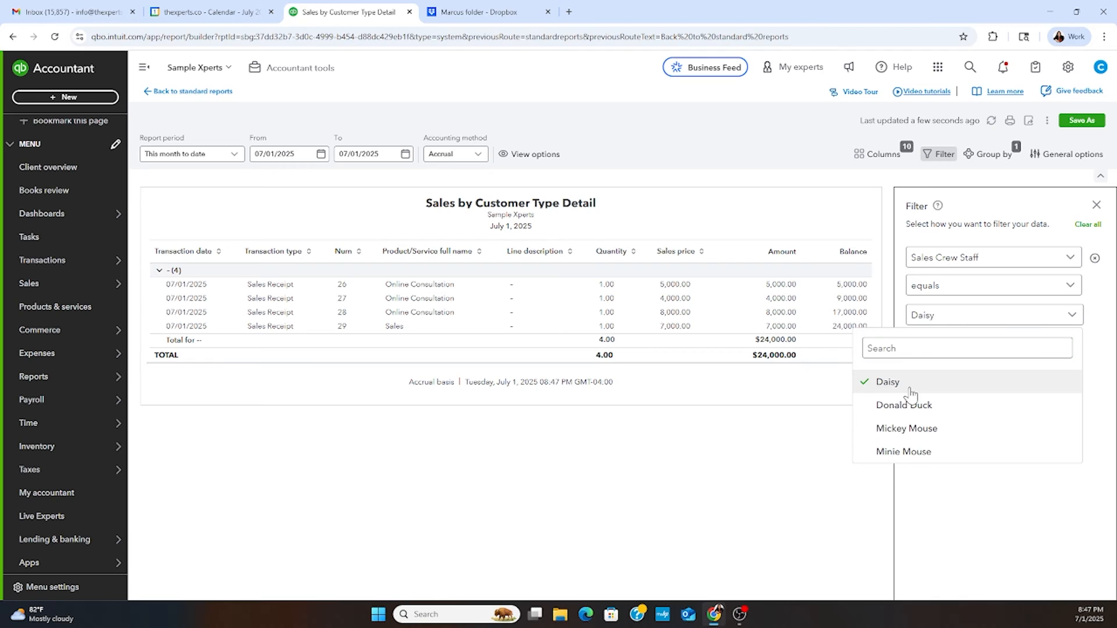
click(1022, 504)
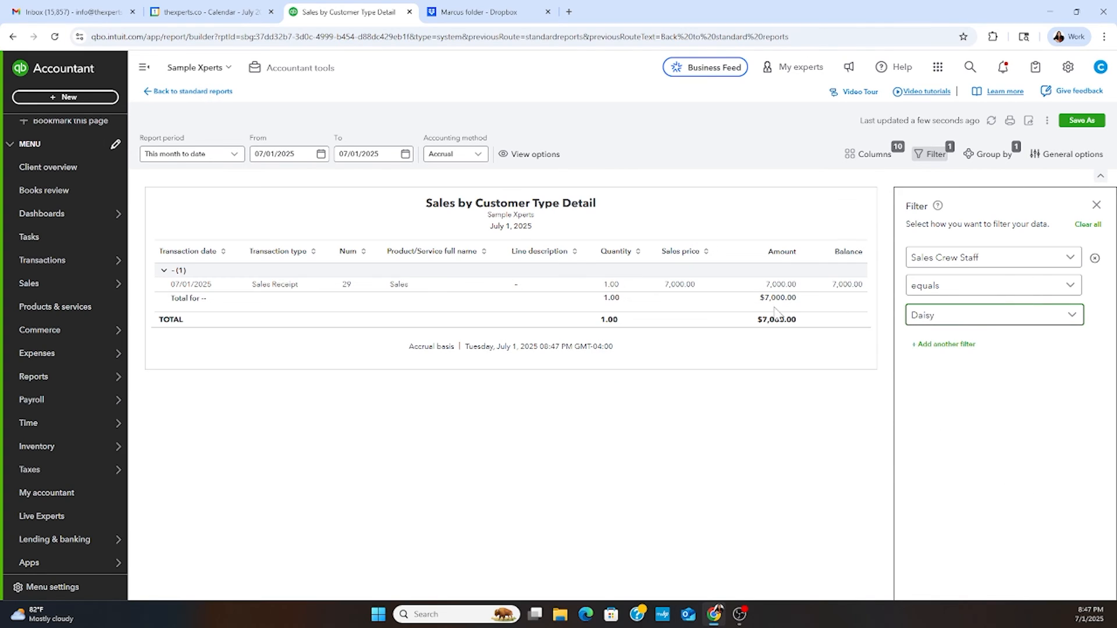
- Clear the staff member chosen in the filter and return to the standard reports without saving the report
click(1067, 315)
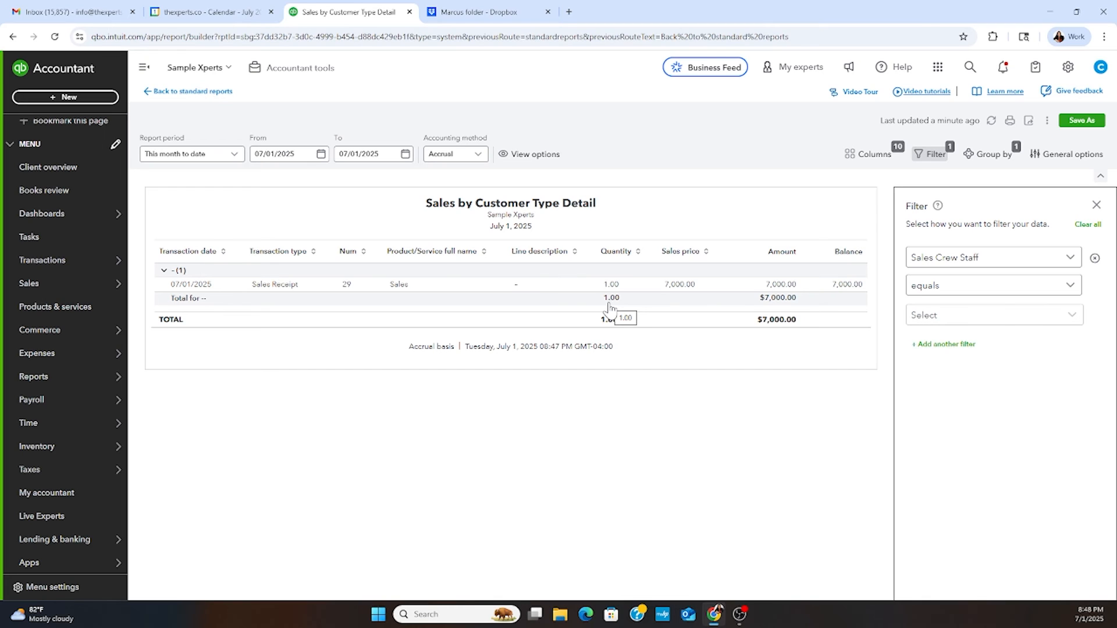
click(1097, 205)
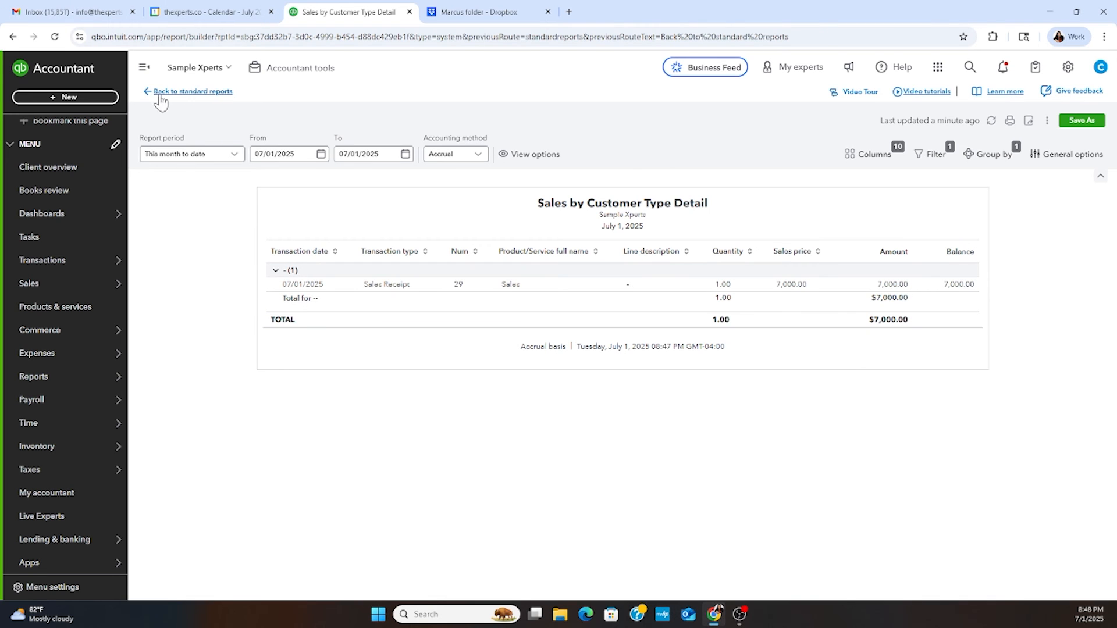
click(148, 93)
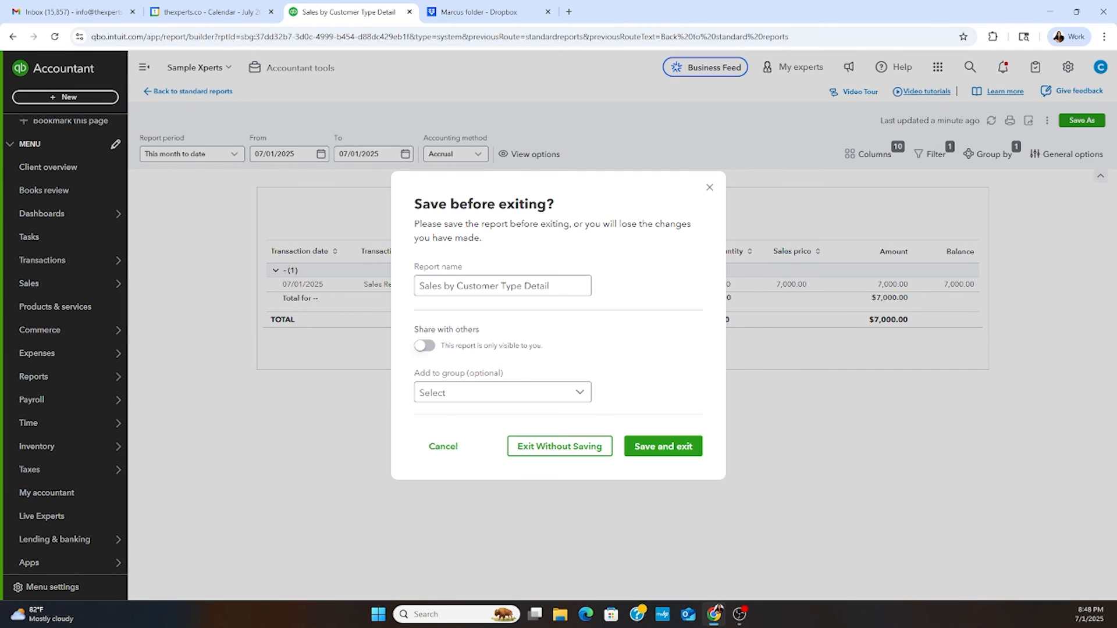
click(556, 446)
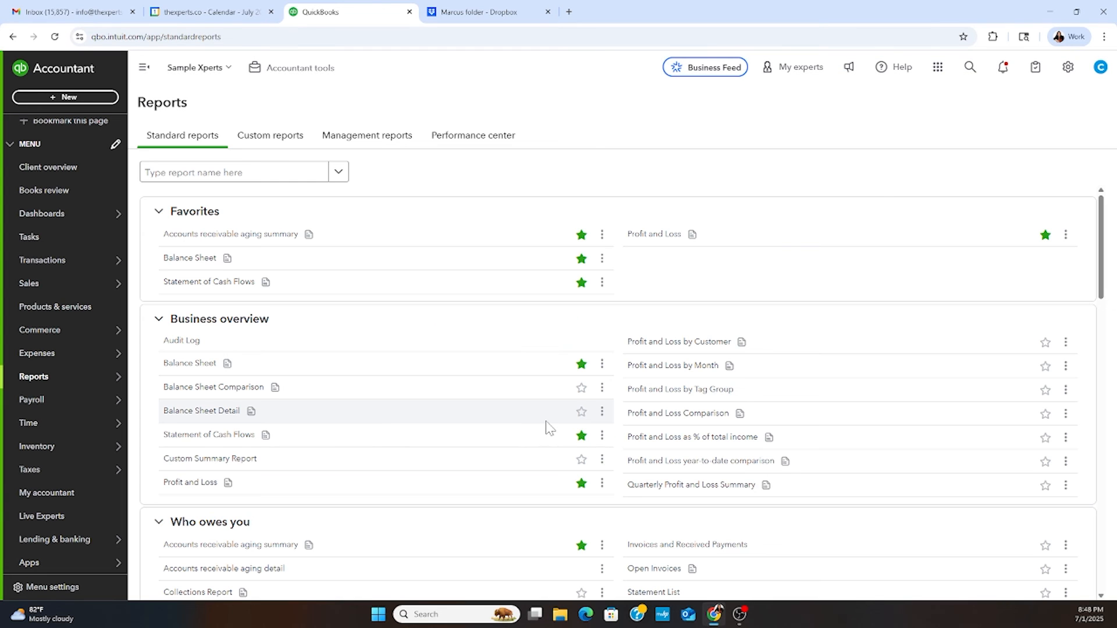